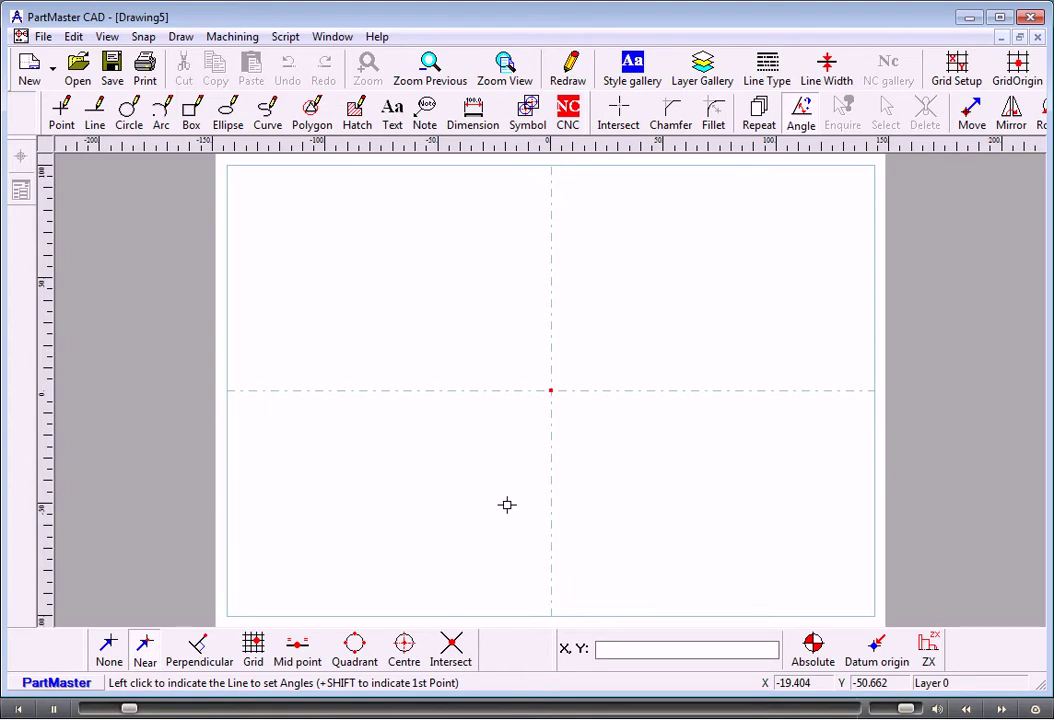
# - Set the drawing grid X interval to 10 mm
pyautogui.click(956, 70)
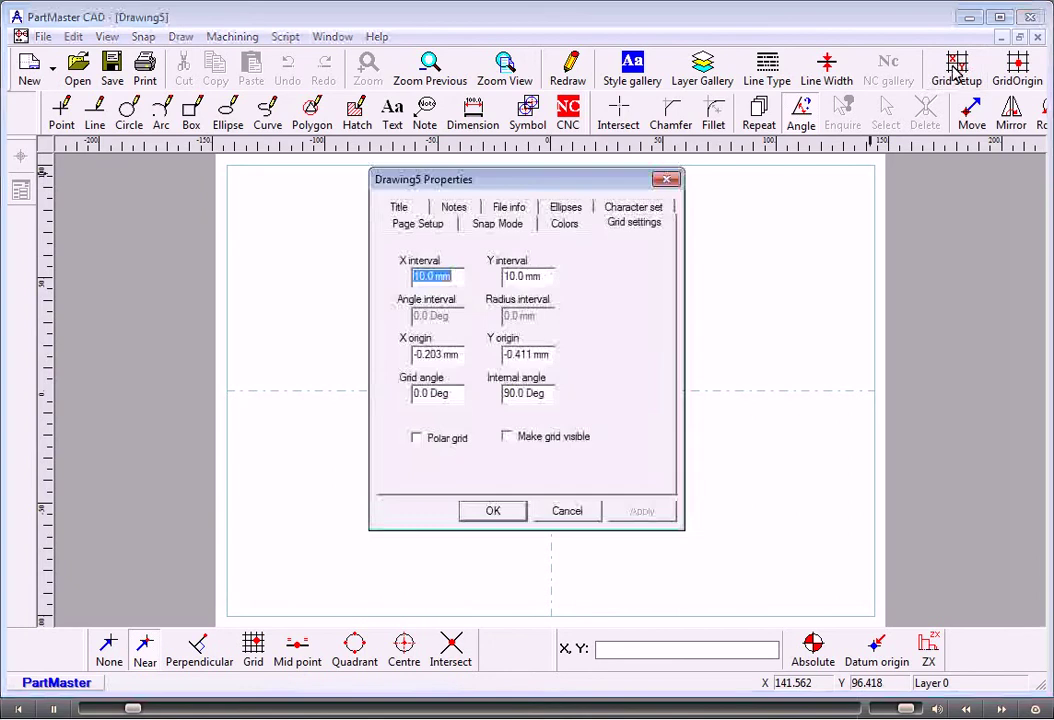
pyautogui.write('10')
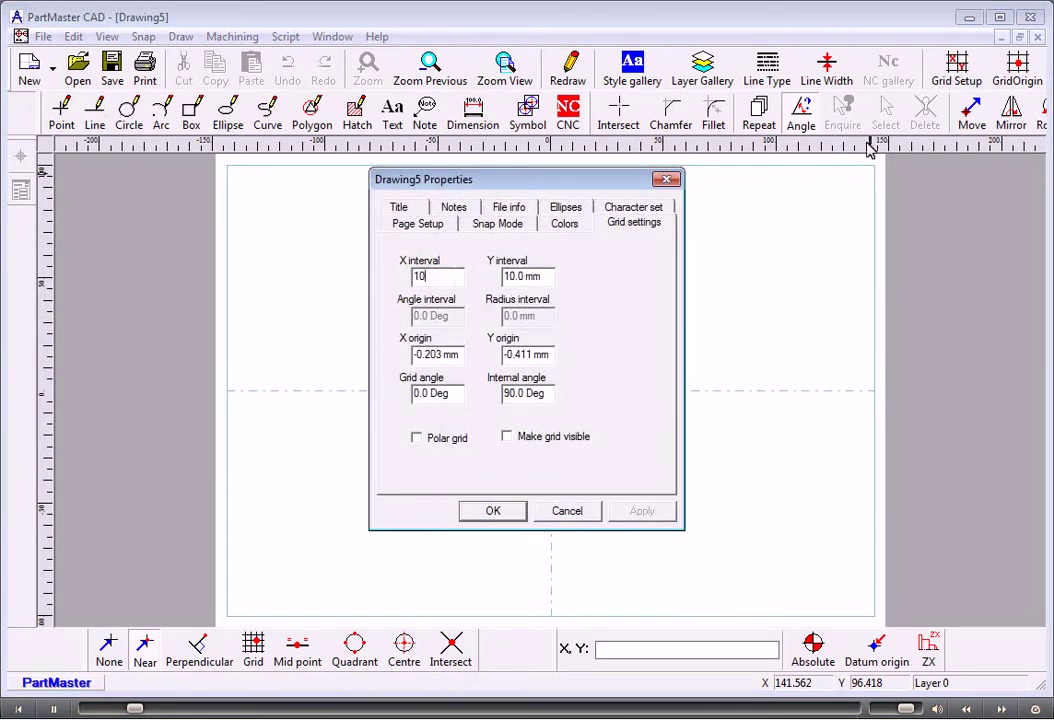
pyautogui.click(493, 510)
# - Draw the zig-zag line profile running right from the origin to the right centre line
pyautogui.click(93, 115)
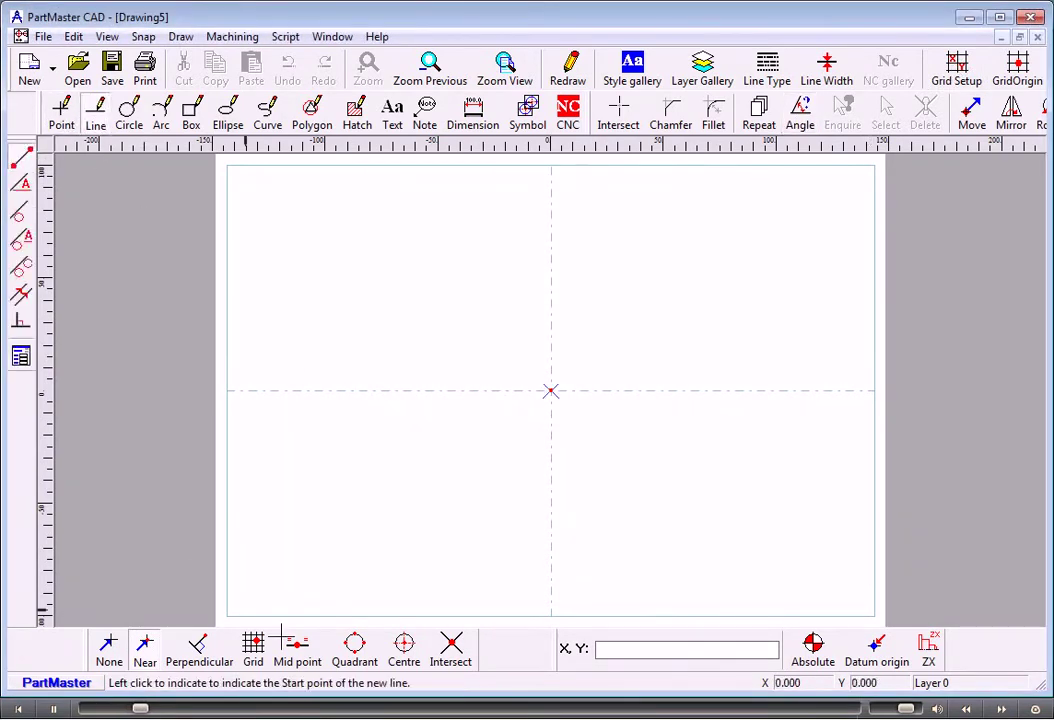
pyautogui.click(550, 390)
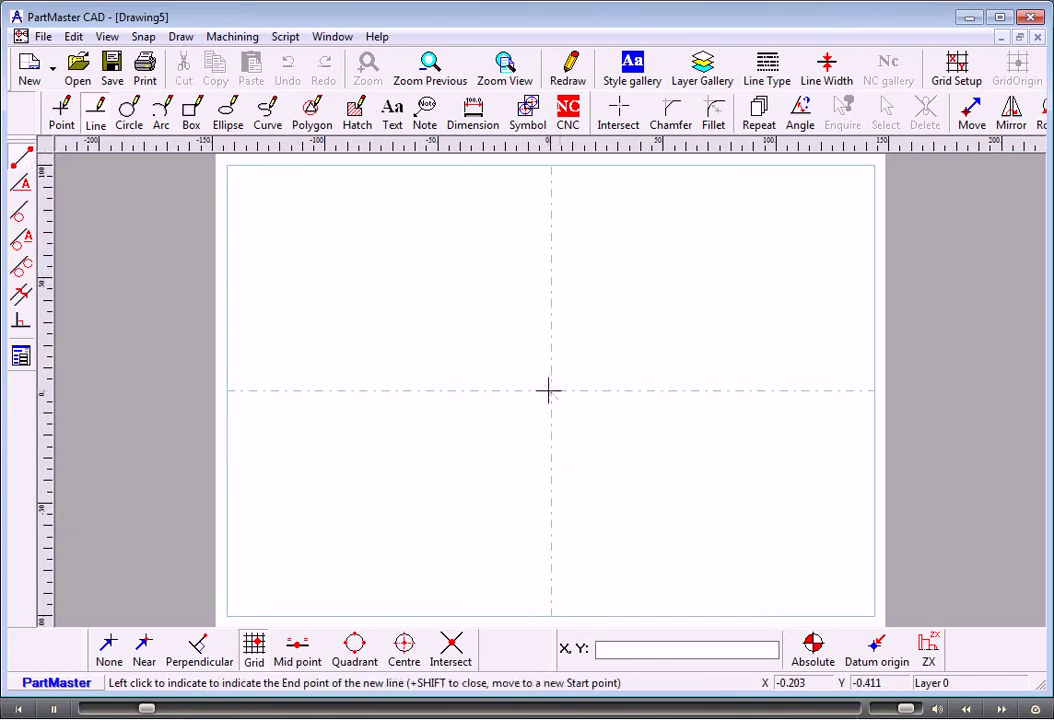
pyautogui.click(595, 391)
pyautogui.click(640, 435)
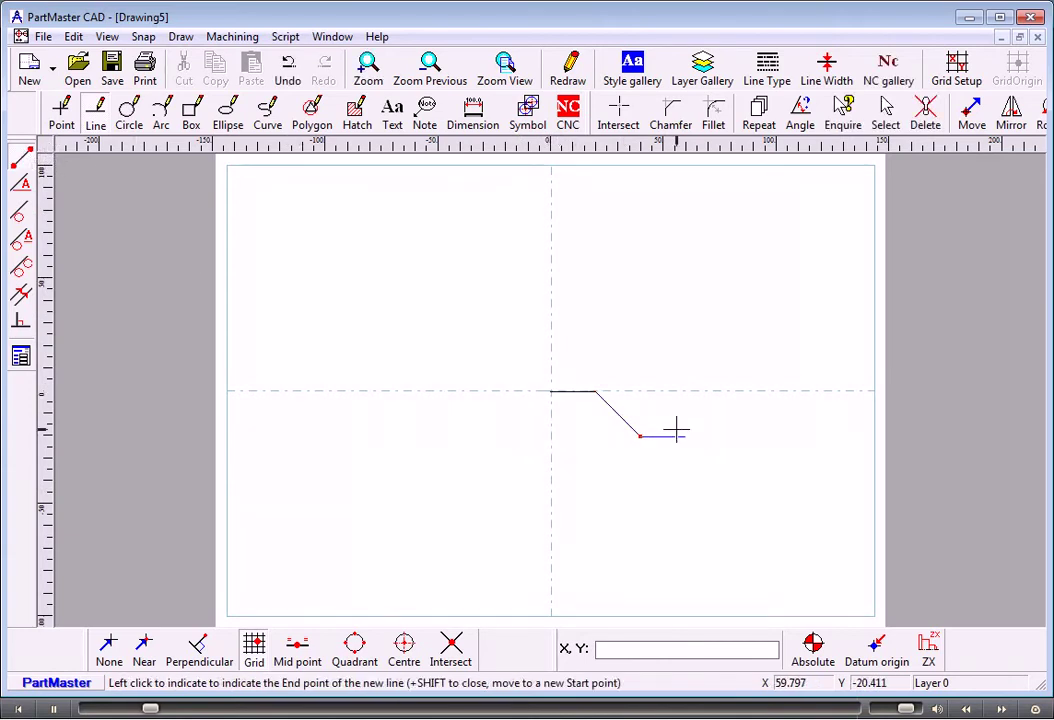
pyautogui.click(685, 413)
pyautogui.click(708, 413)
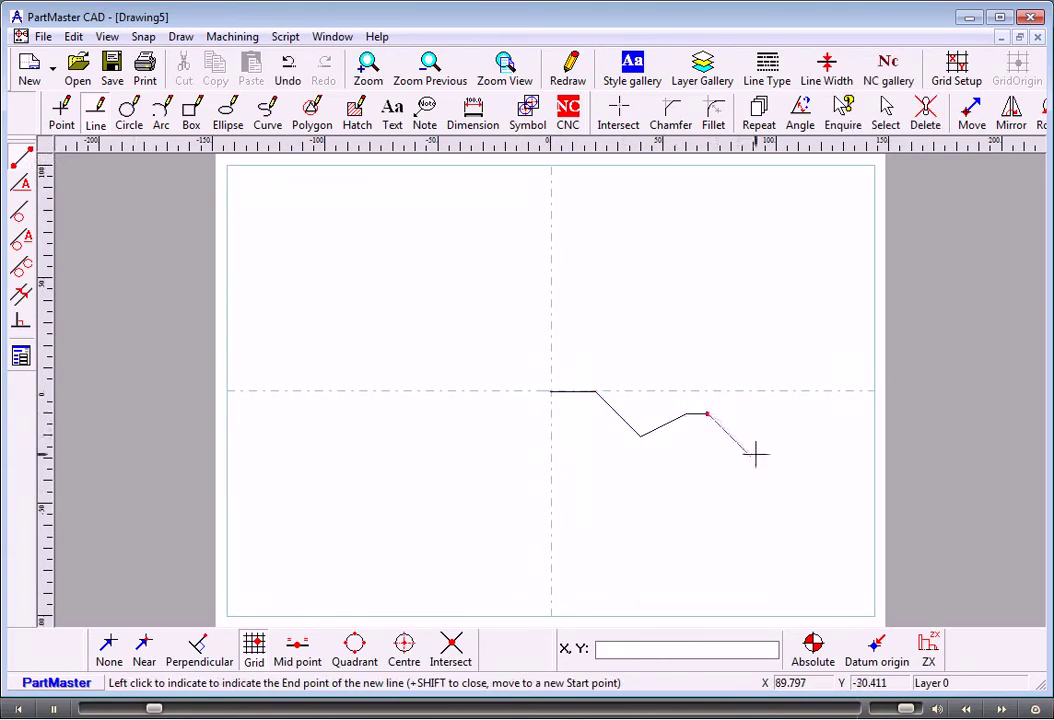
pyautogui.click(753, 458)
pyautogui.click(798, 458)
pyautogui.click(842, 390)
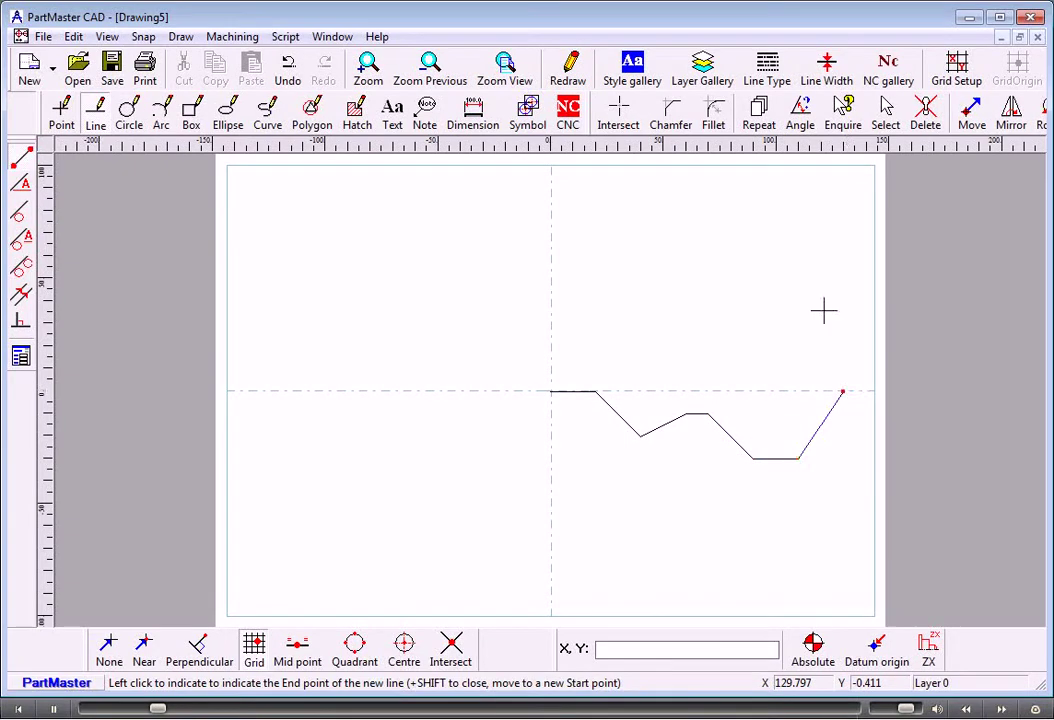
# - Round the profile's corners with two-line fillets
pyautogui.click(713, 112)
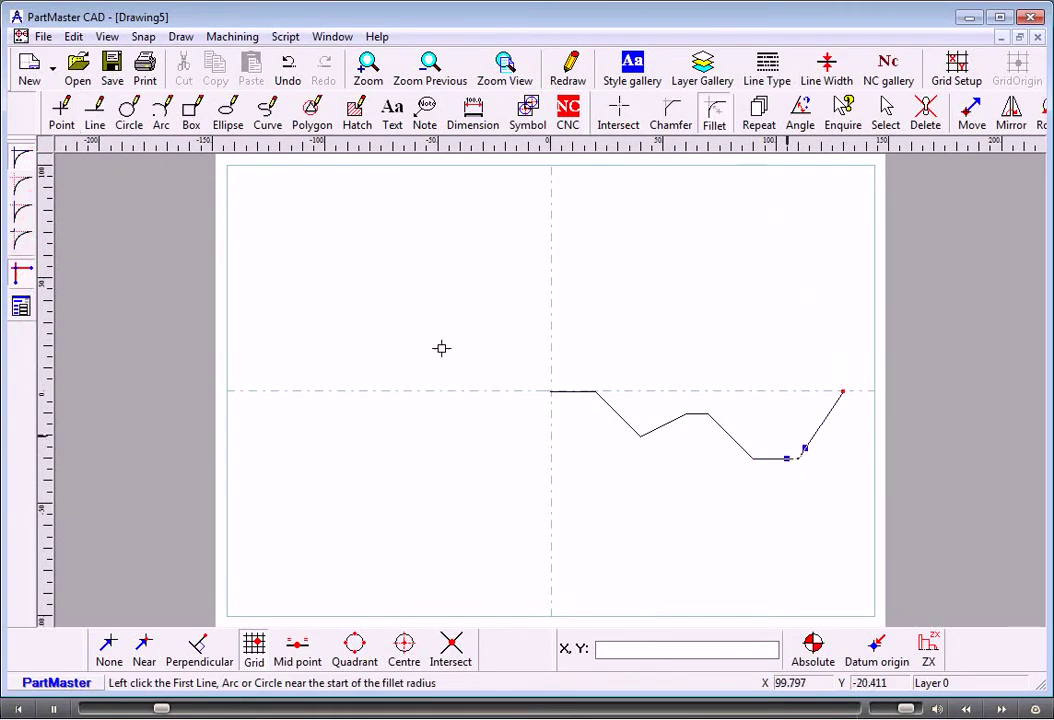
pyautogui.click(28, 240)
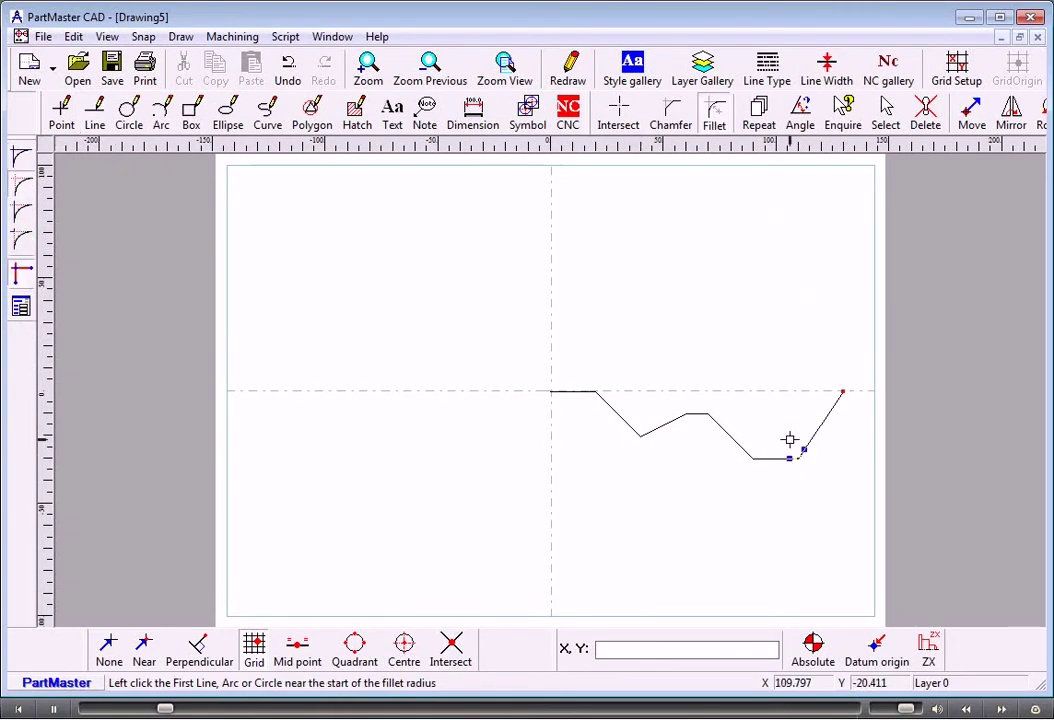
pyautogui.click(705, 418)
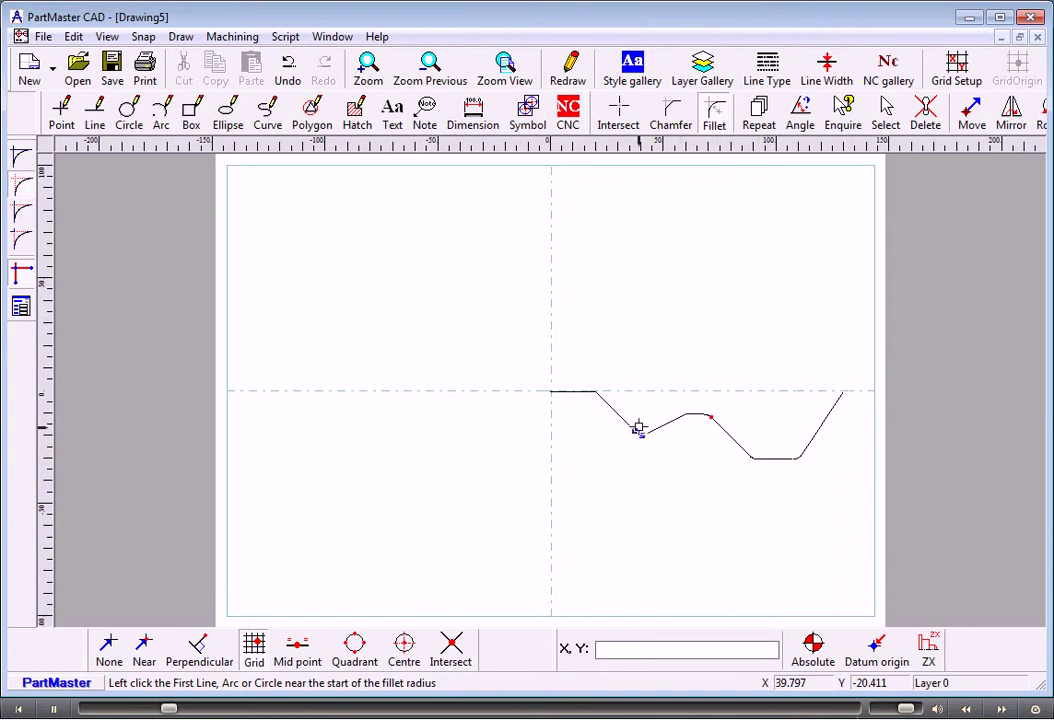
pyautogui.click(640, 431)
pyautogui.click(598, 397)
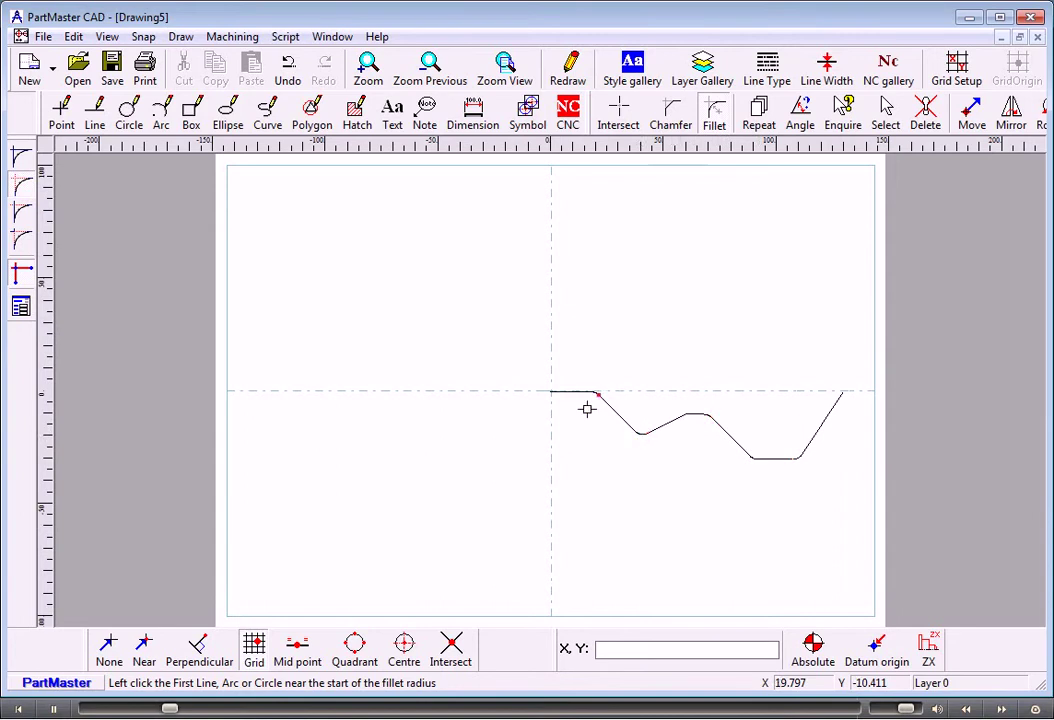
# - Define the zig-zag as open NC profile Pro_0, from the origin to the right end
pyautogui.click(570, 115)
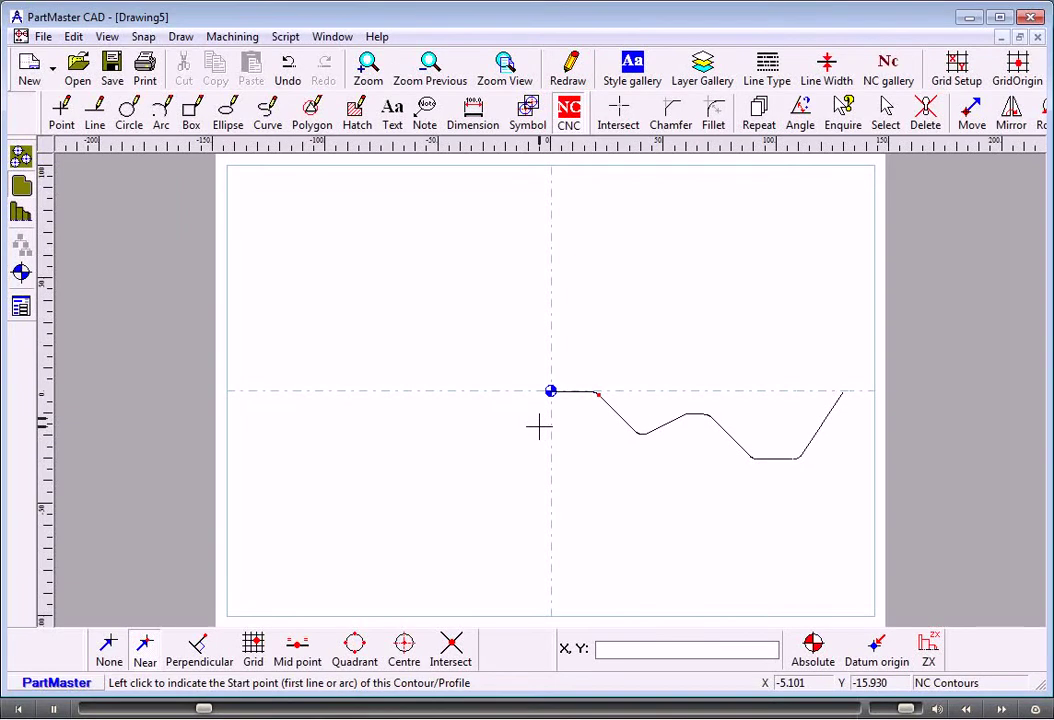
pyautogui.click(21, 214)
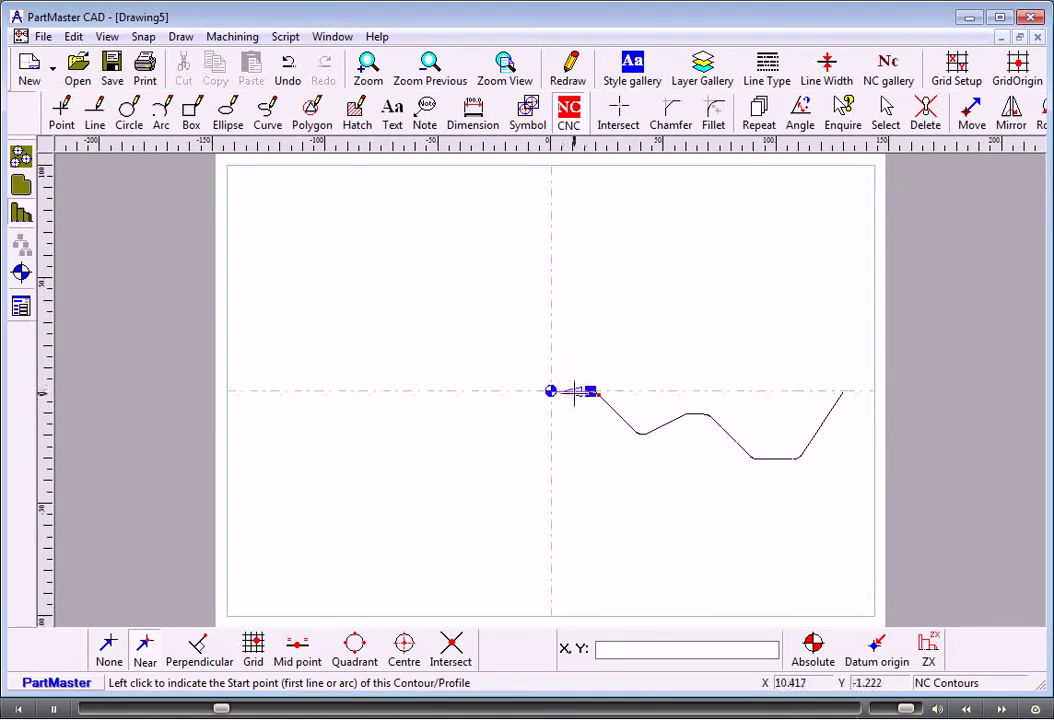
pyautogui.click(567, 392)
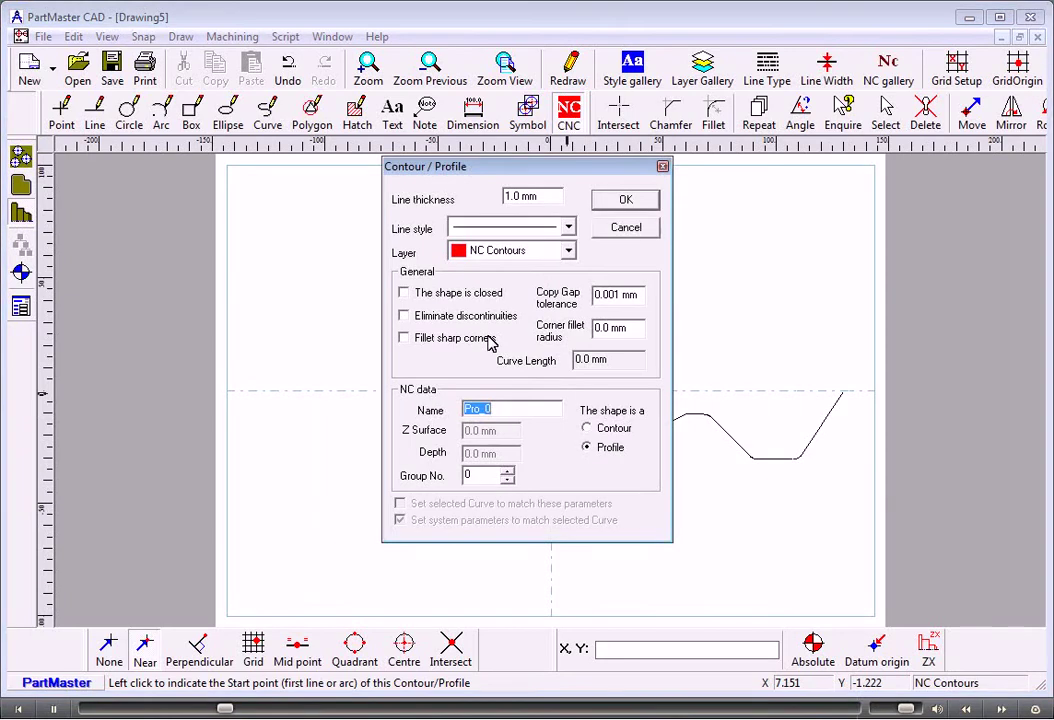
pyautogui.click(608, 204)
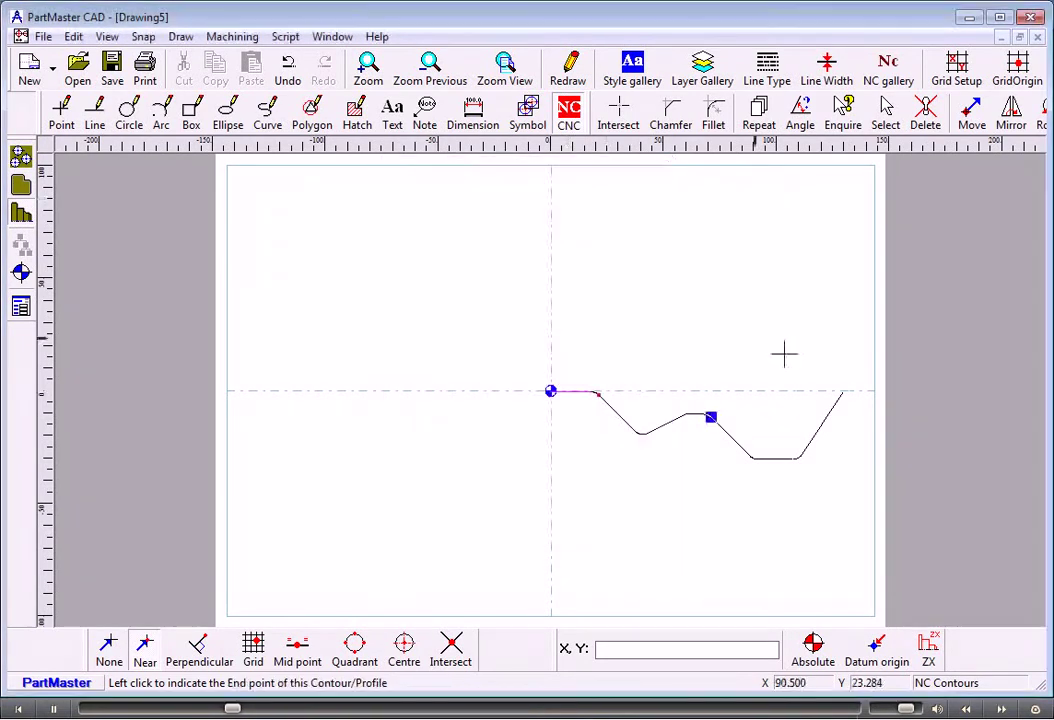
pyautogui.click(843, 392)
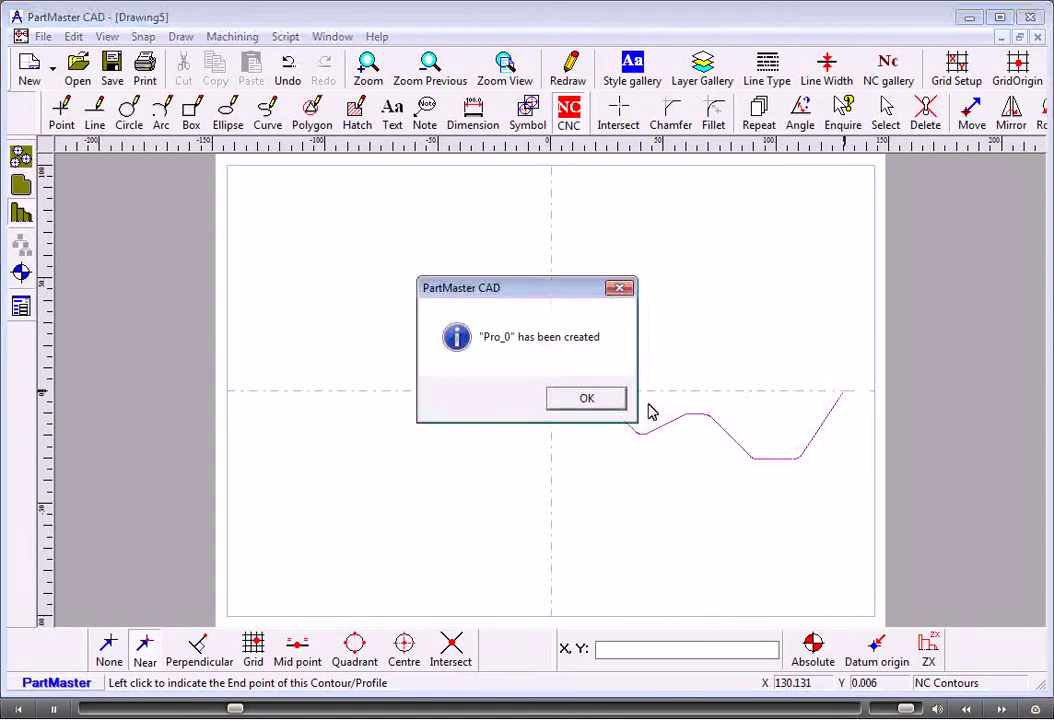
pyautogui.click(587, 399)
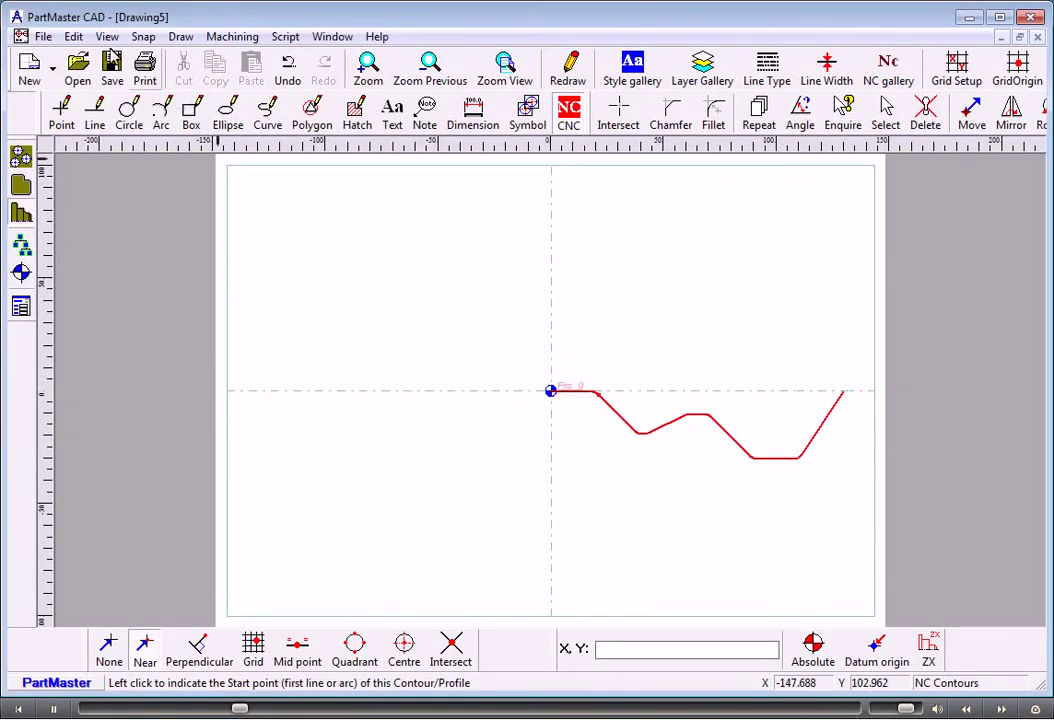
# - Save the drawing as zpro-am1.dra
pyautogui.click(44, 37)
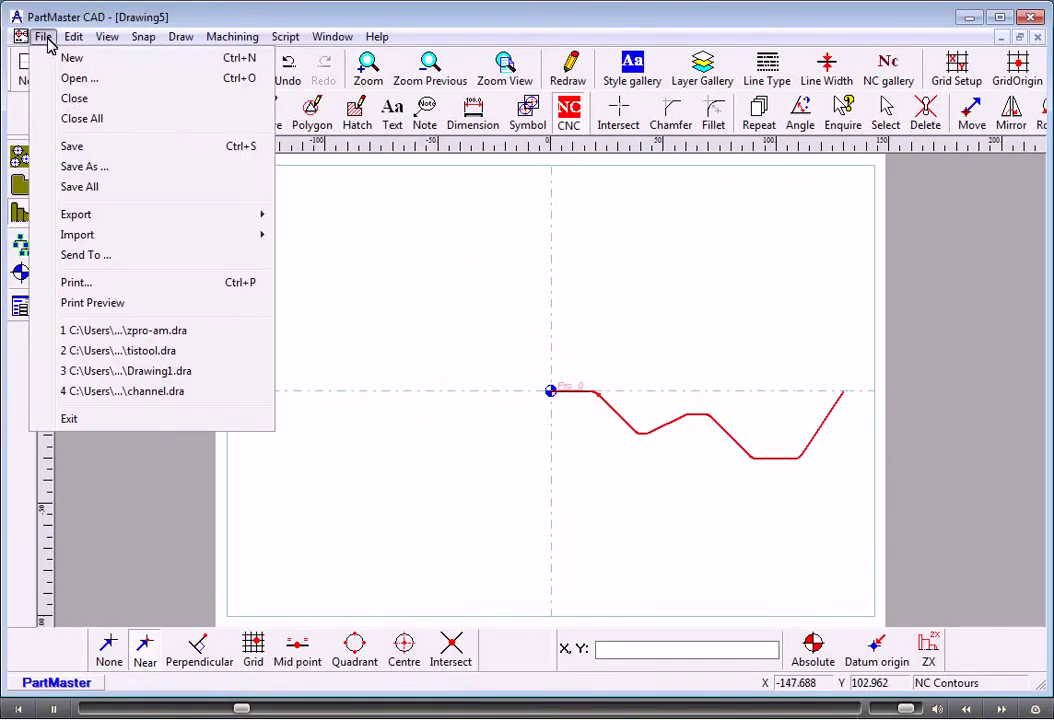
pyautogui.click(100, 166)
pyautogui.write('z')
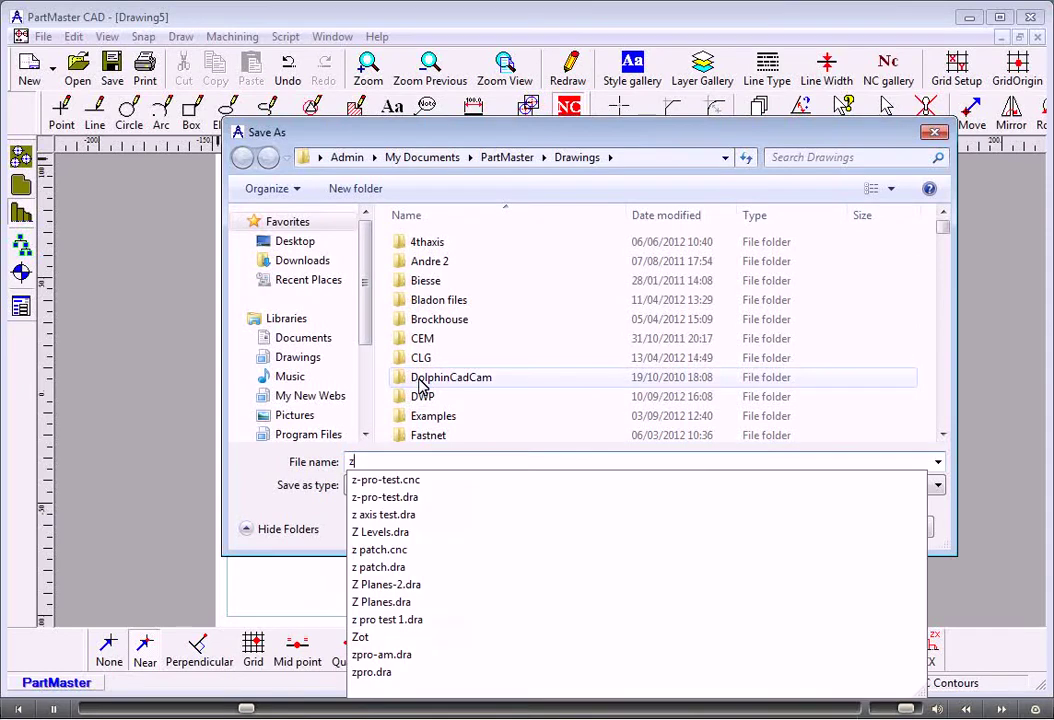
pyautogui.write('pro-am')
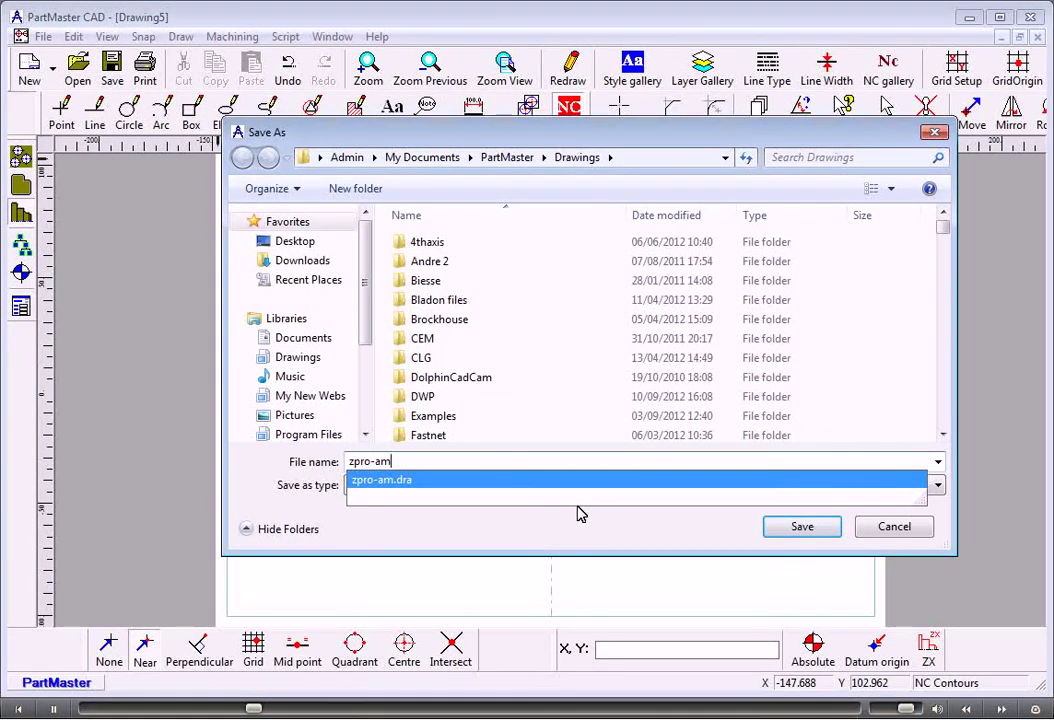
pyautogui.write('1')
pyautogui.click(808, 527)
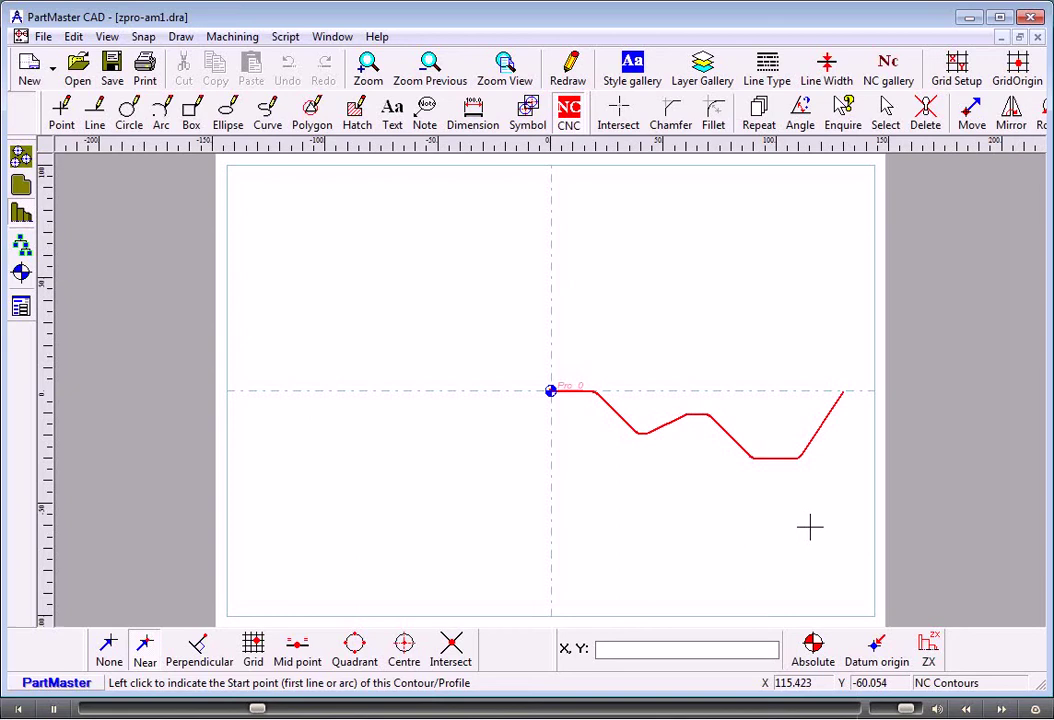
# - Send the drawing to the Milling Module and accept the machine setup
pyautogui.click(232, 38)
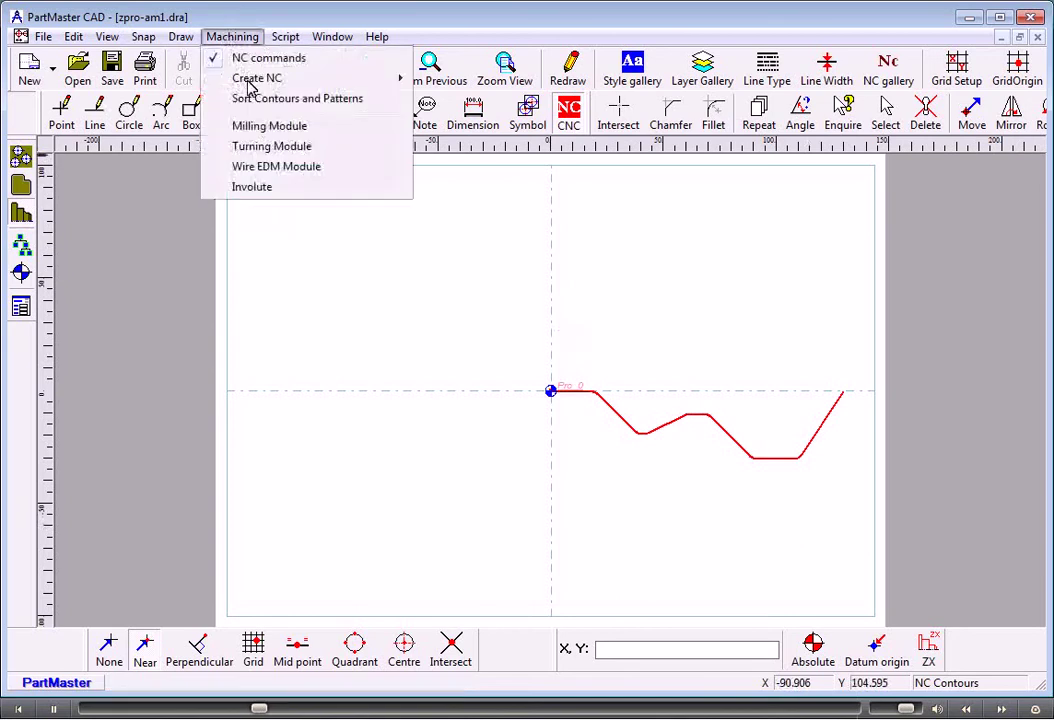
pyautogui.click(278, 126)
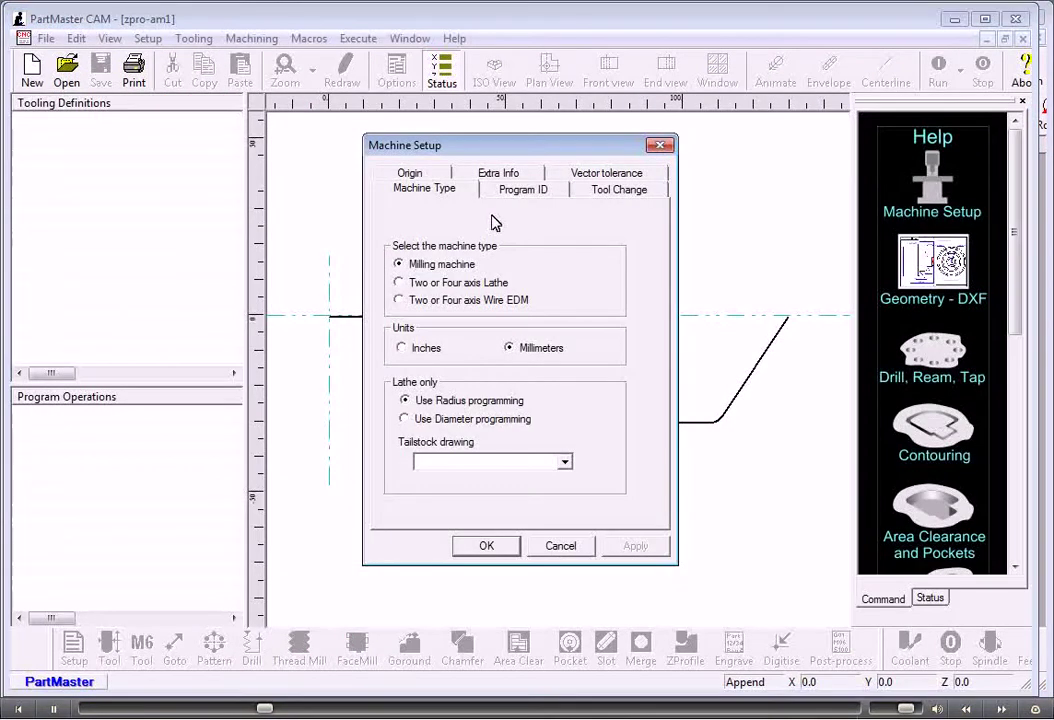
pyautogui.click(605, 190)
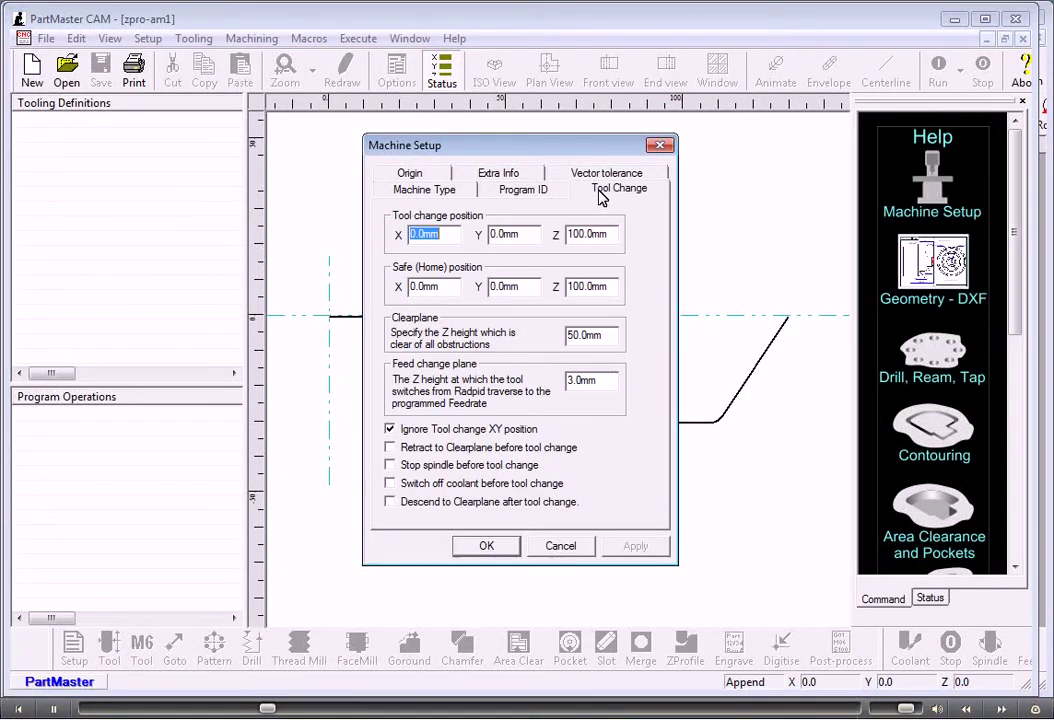
pyautogui.click(487, 546)
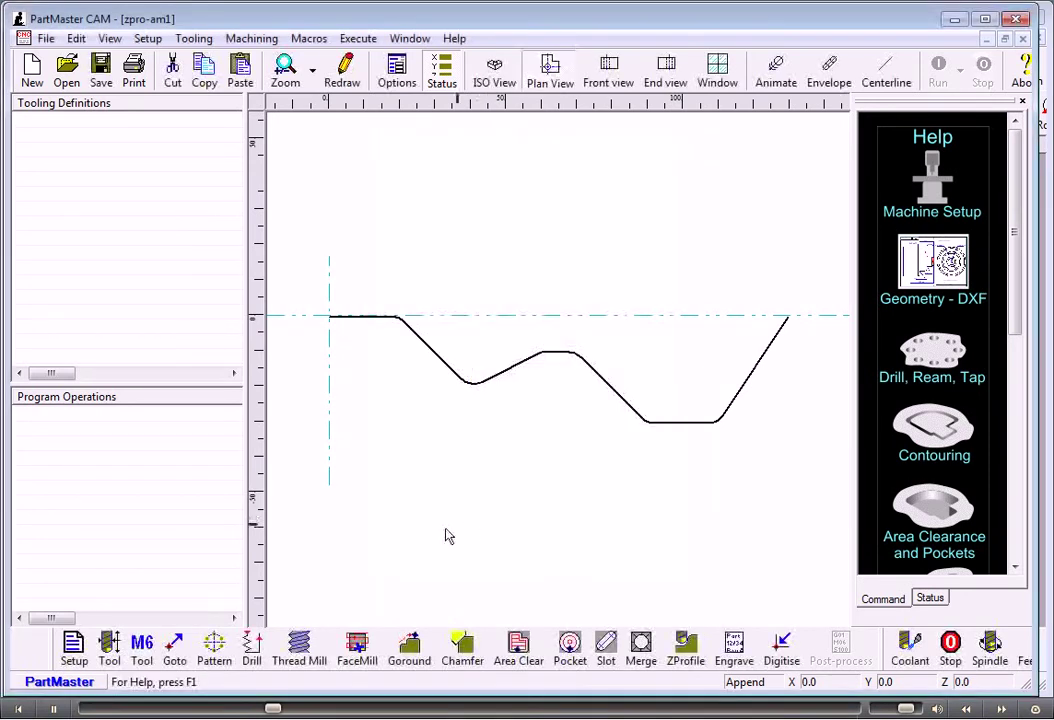
# - Add a 10 mm ball-nosed end mill to the tool list
pyautogui.click(110, 648)
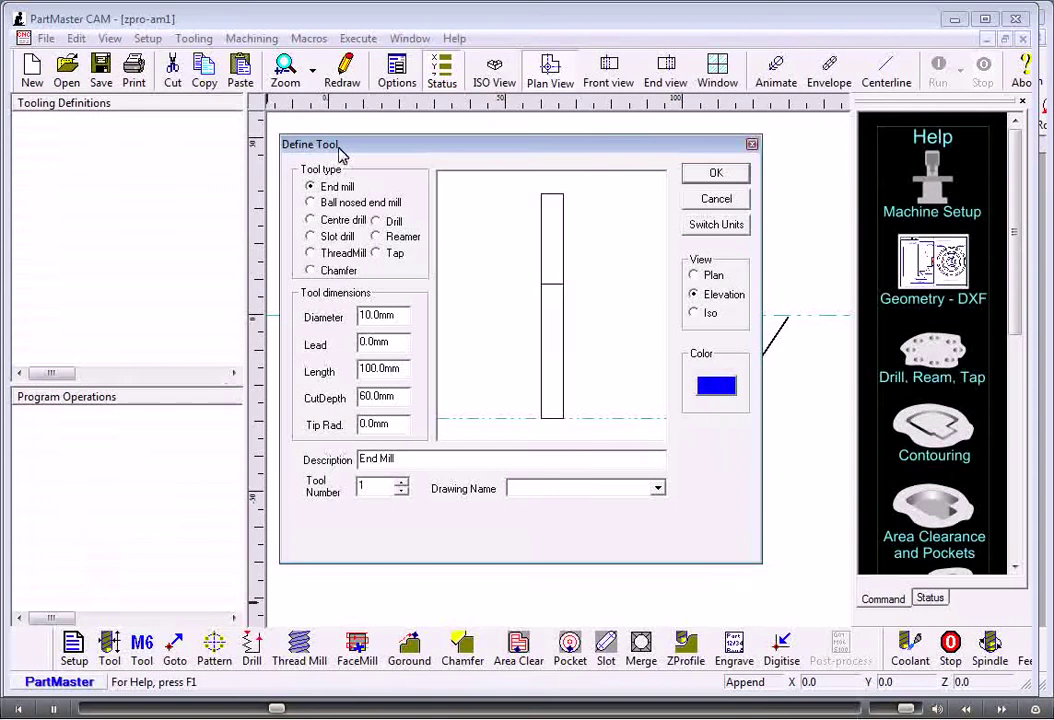
pyautogui.click(378, 204)
pyautogui.click(716, 175)
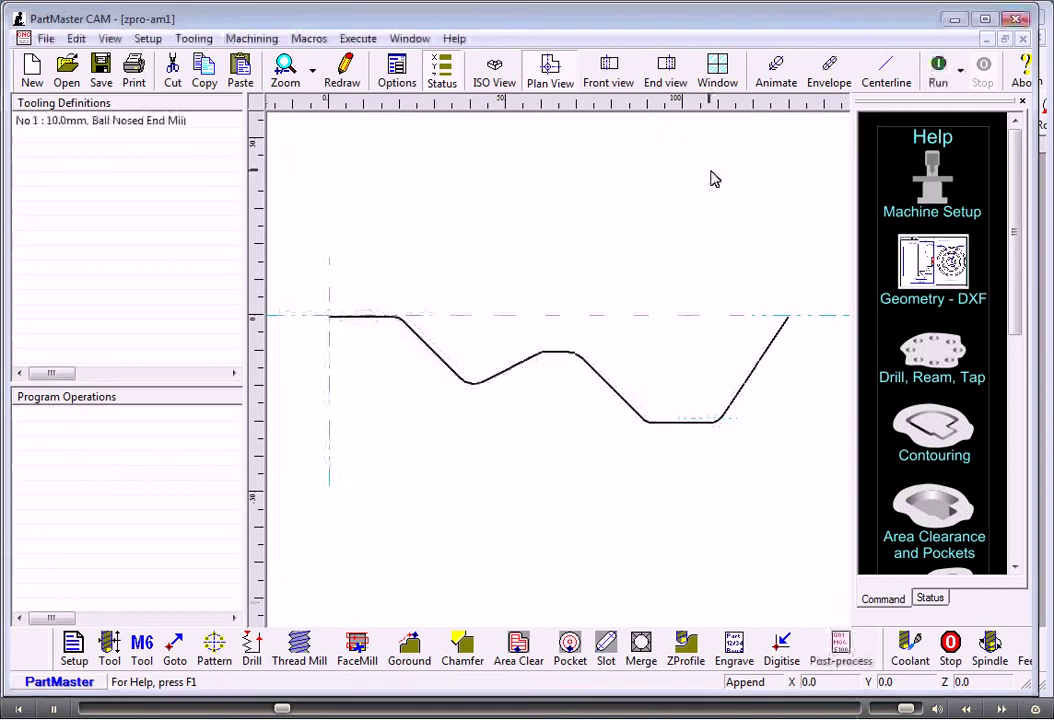
# - Insert a tool change to tool 1 and start a Zprofile operation on Pro_0
pyautogui.click(143, 648)
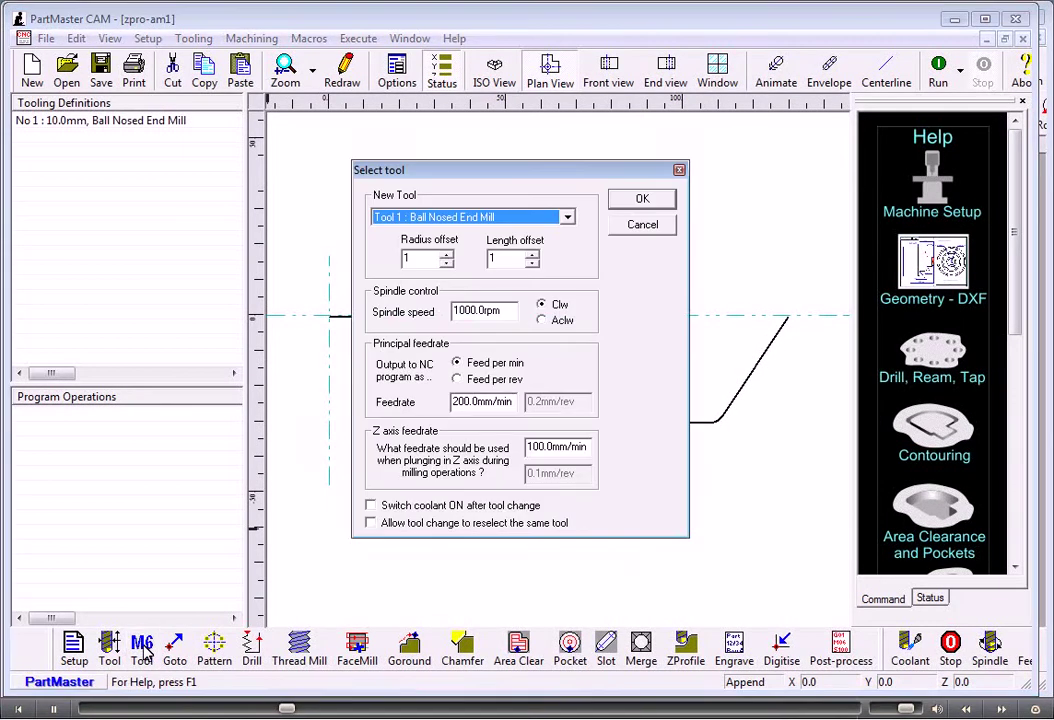
pyautogui.click(642, 198)
pyautogui.click(688, 645)
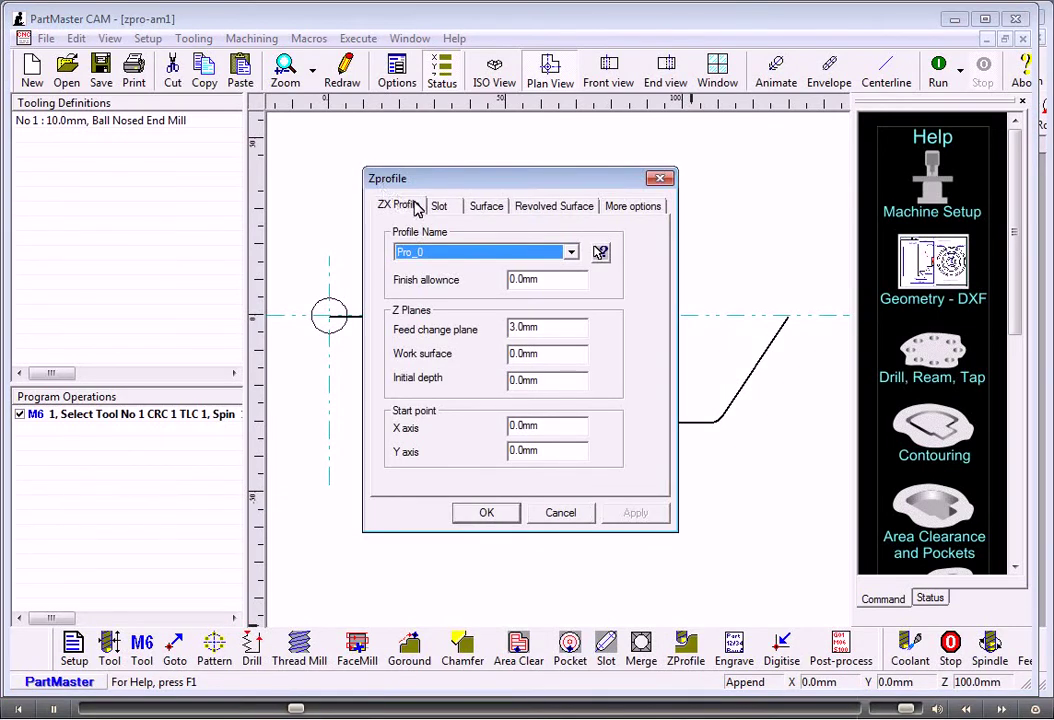
# - Create the single-slot pass on Pro_0 and simulate it in isometric view (50-second cycle)
pyautogui.click(484, 514)
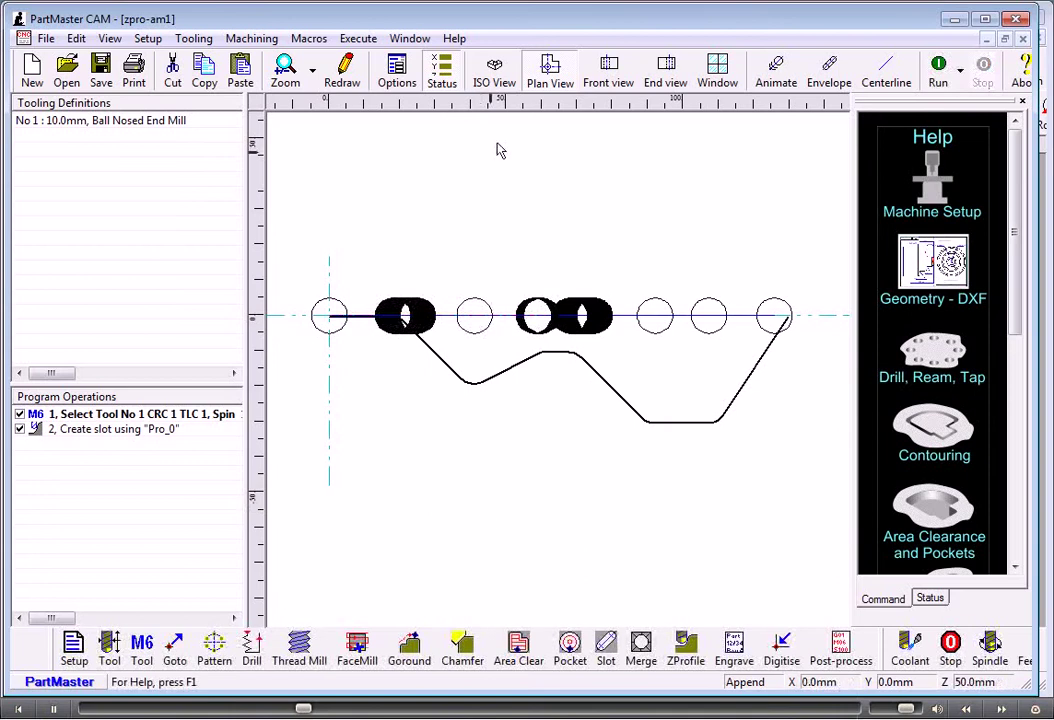
pyautogui.click(488, 75)
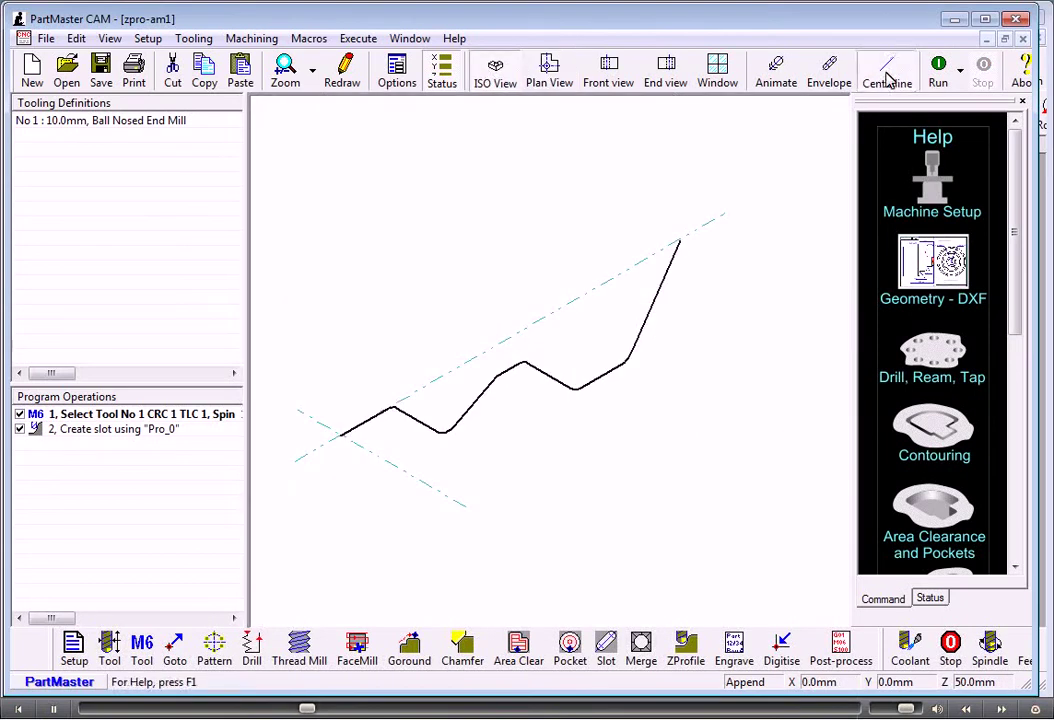
pyautogui.click(937, 72)
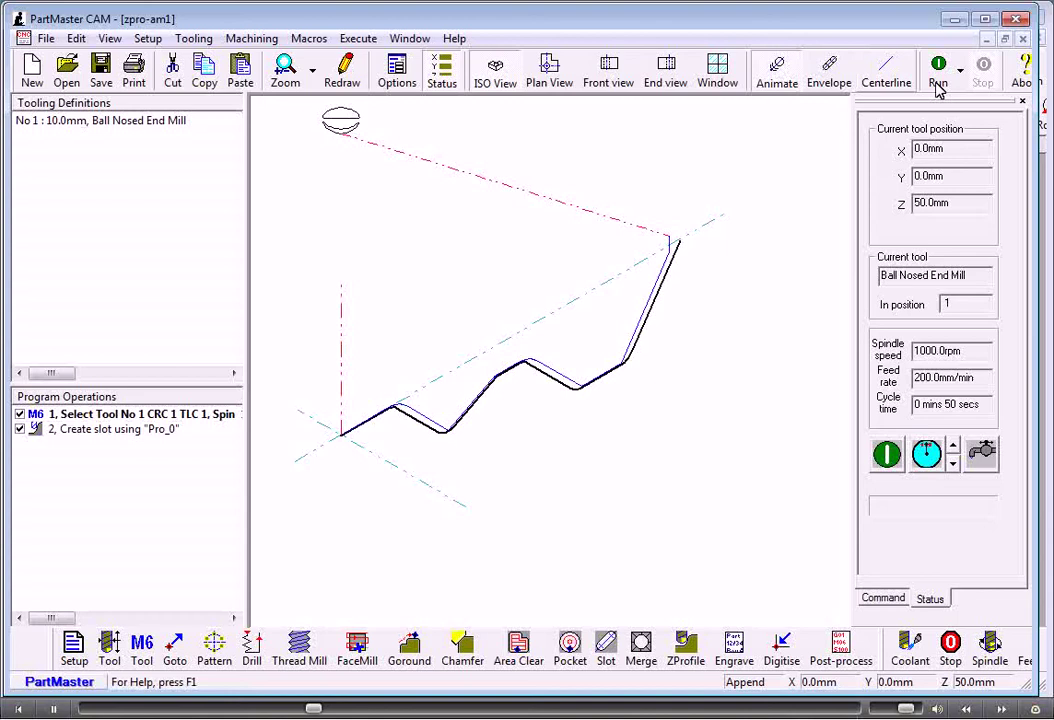
pyautogui.click(945, 74)
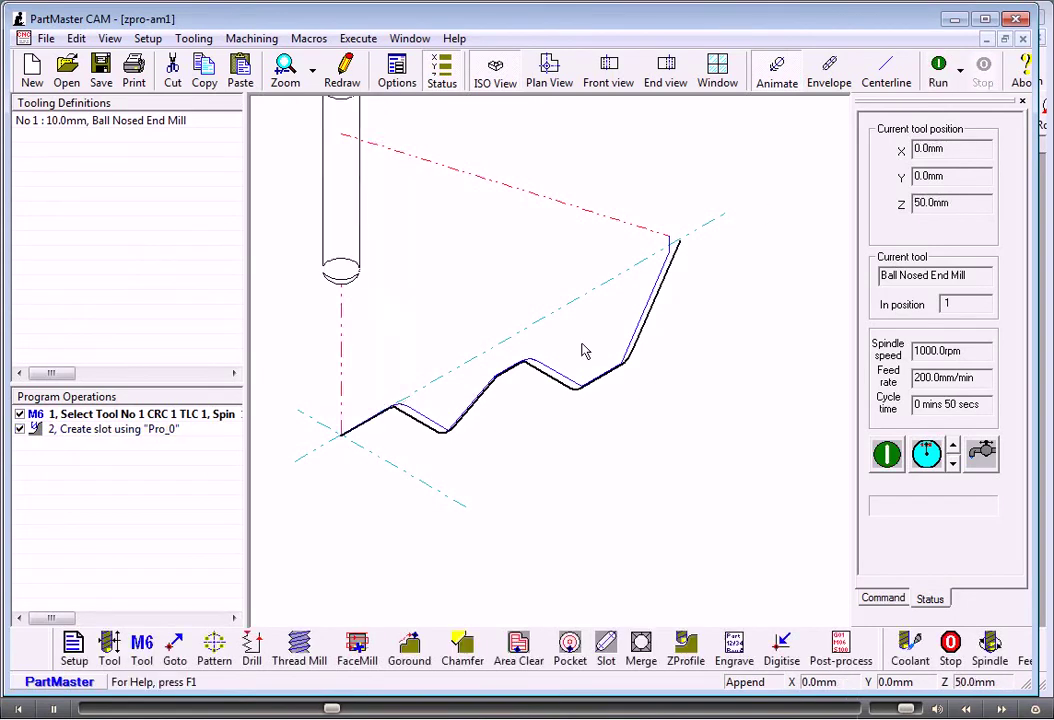
pyautogui.doubleClick(120, 431)
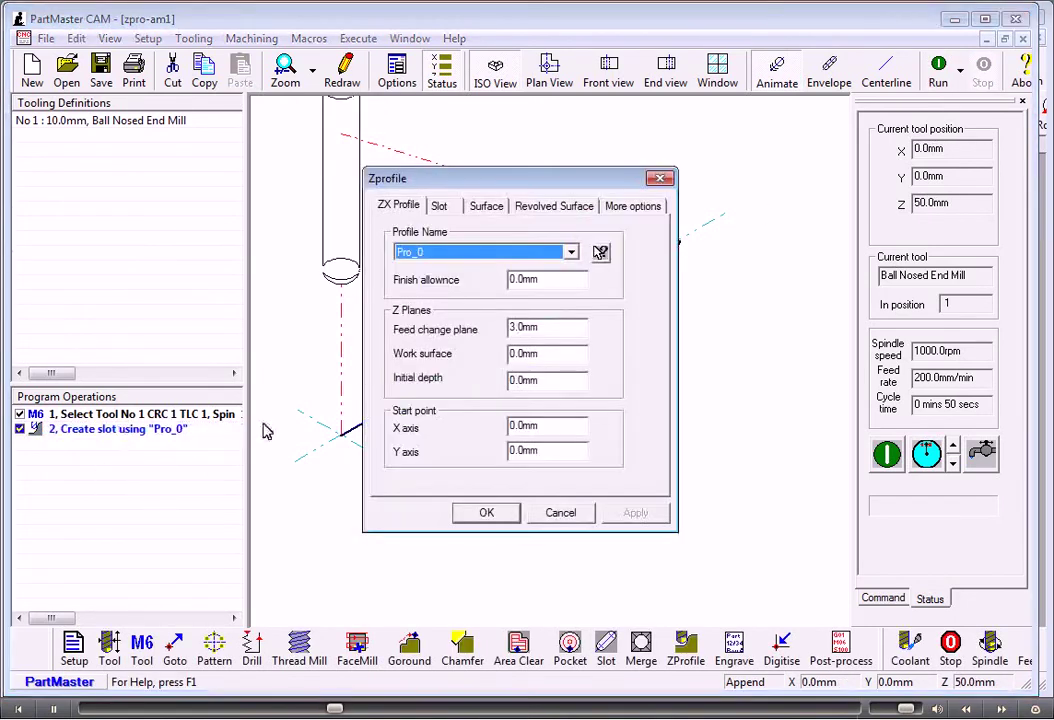
# - Set slot vector tolerance to 0.1, disable reversing when sinking in Z, and re-simulate
pyautogui.click(439, 205)
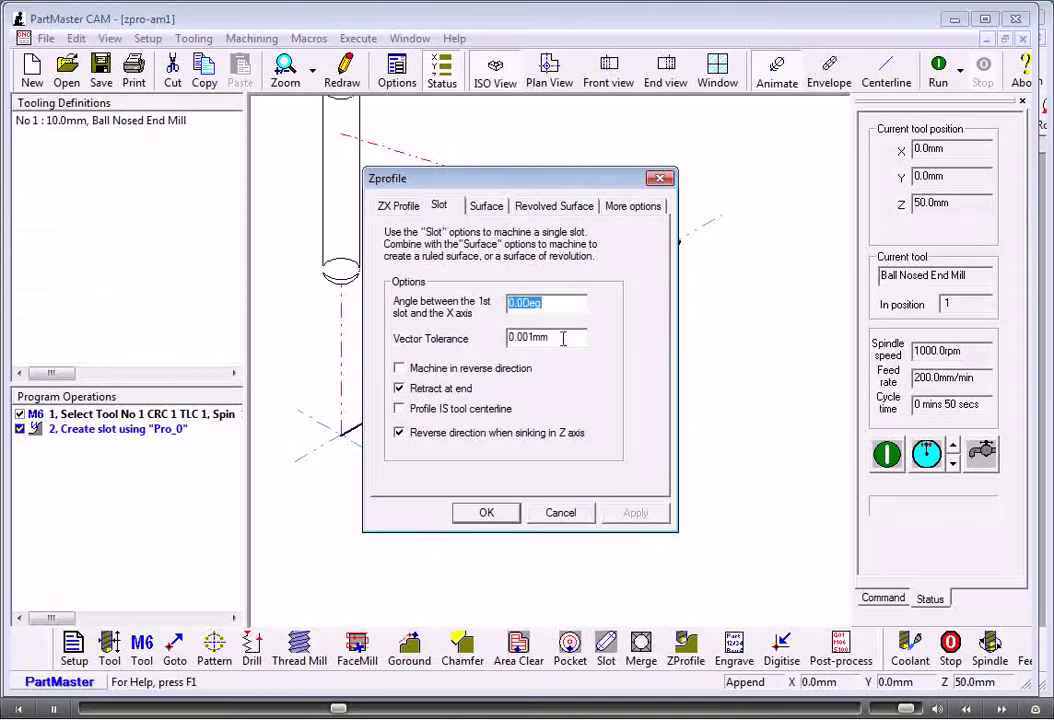
pyautogui.press('Tab')
pyautogui.press('BackSpace')
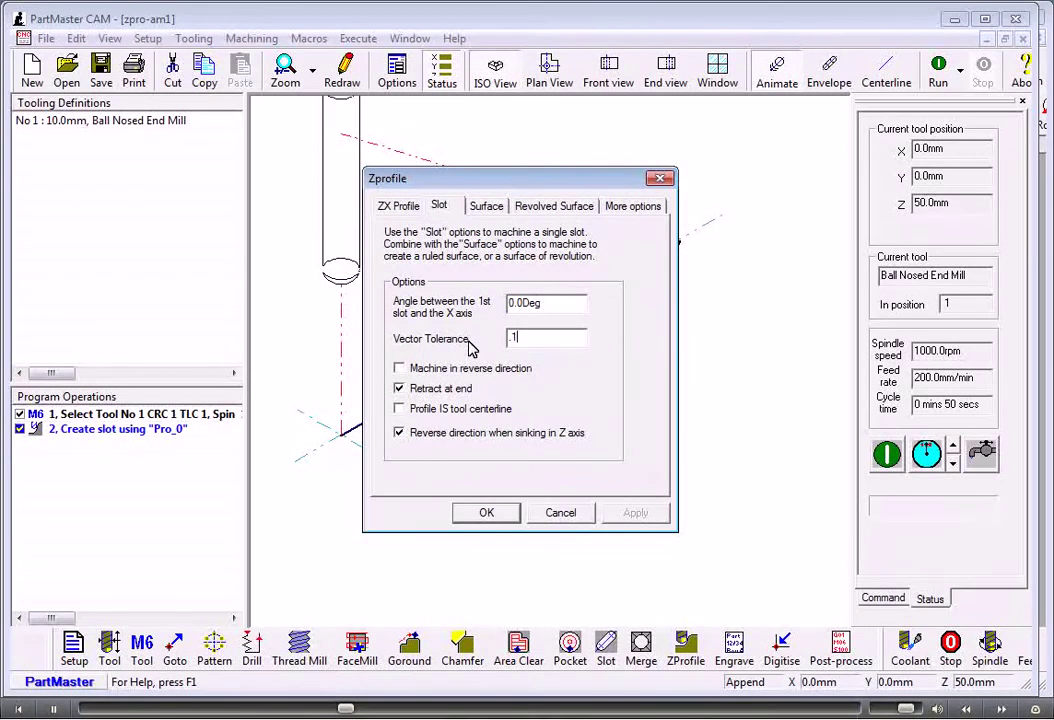
pyautogui.click(402, 435)
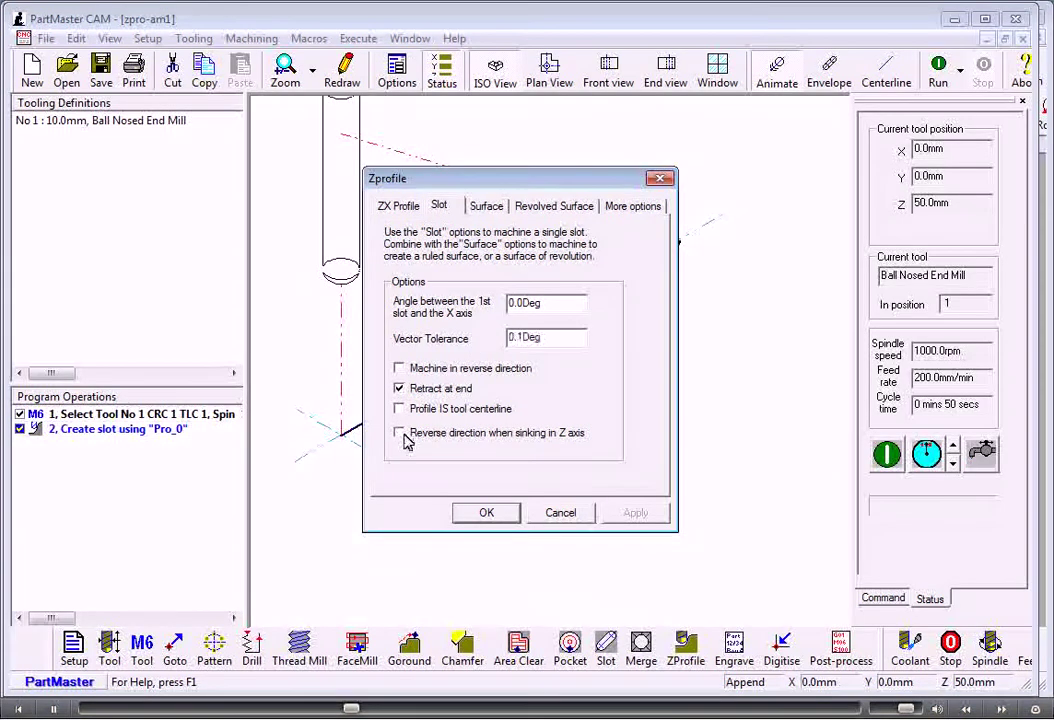
pyautogui.click(486, 513)
pyautogui.click(940, 73)
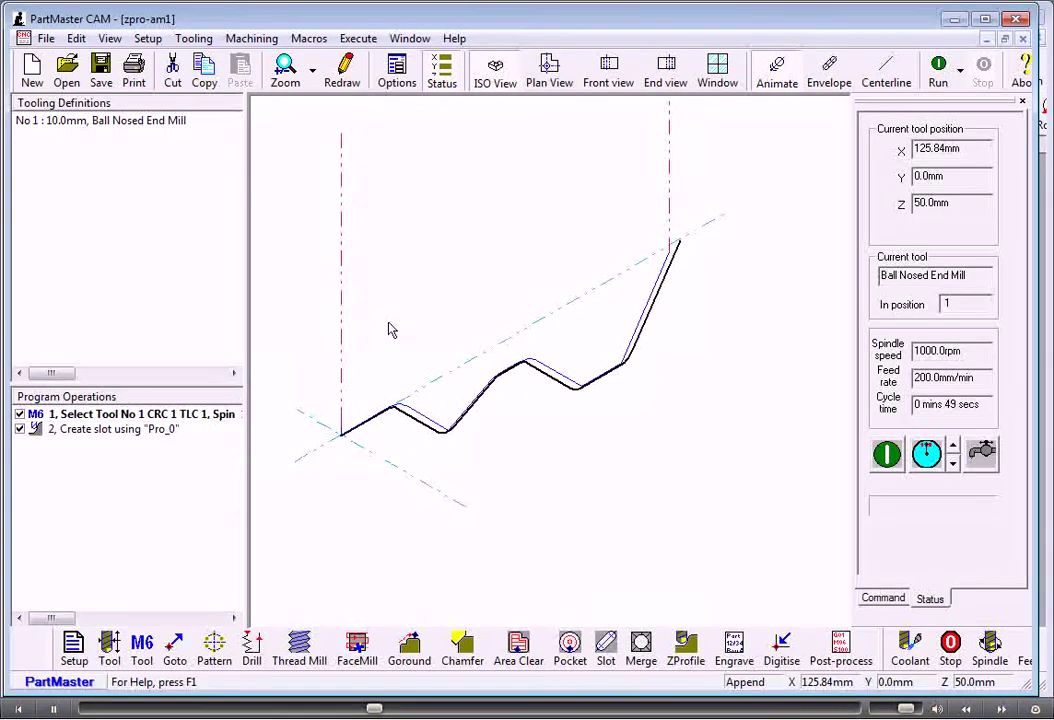
# - Make operation 2 a ruled surface of 10 slots 2 mm apart, alternating reverse, and simulate
pyautogui.doubleClick(130, 428)
pyautogui.click(488, 206)
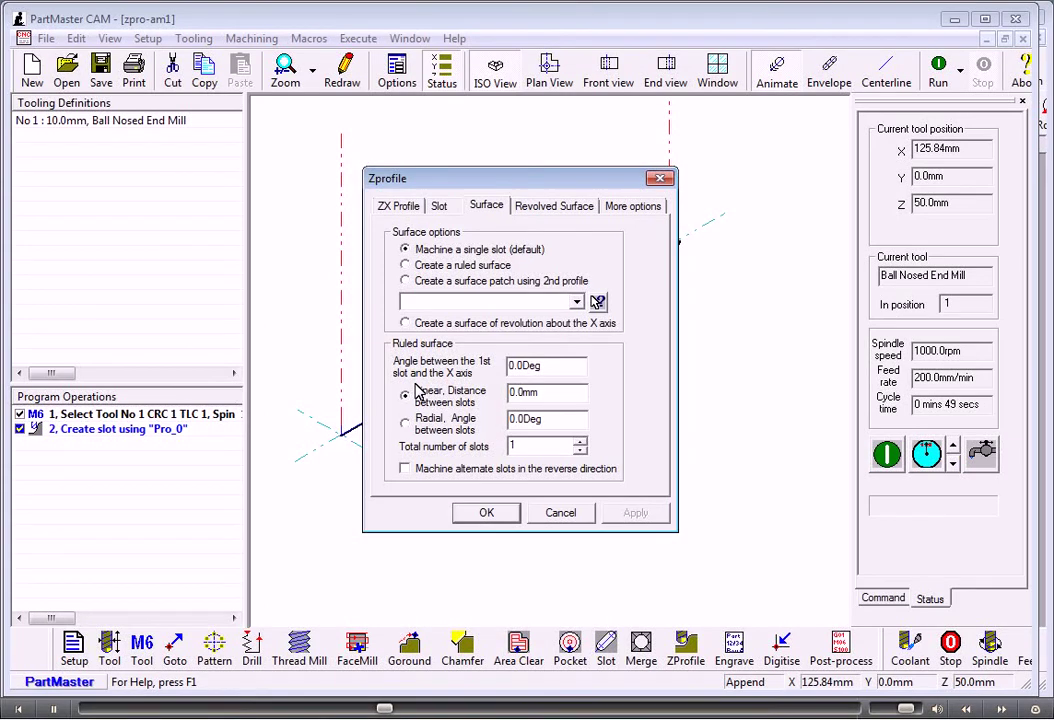
pyautogui.click(420, 266)
pyautogui.press('Tab')
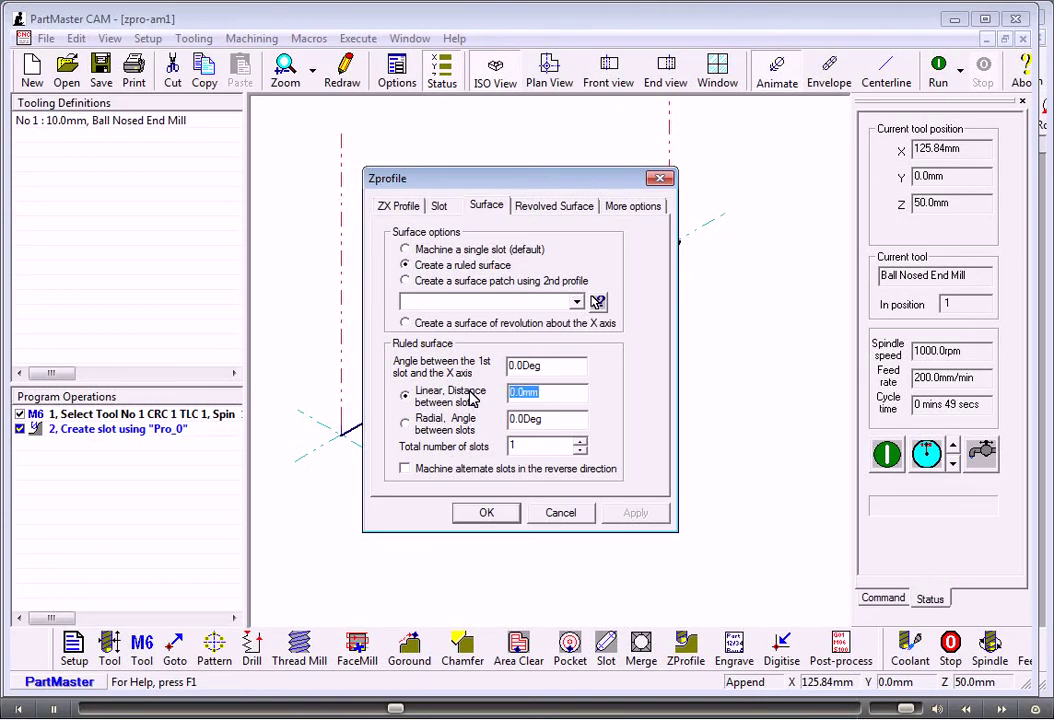
pyautogui.write('2')
pyautogui.press('Tab')
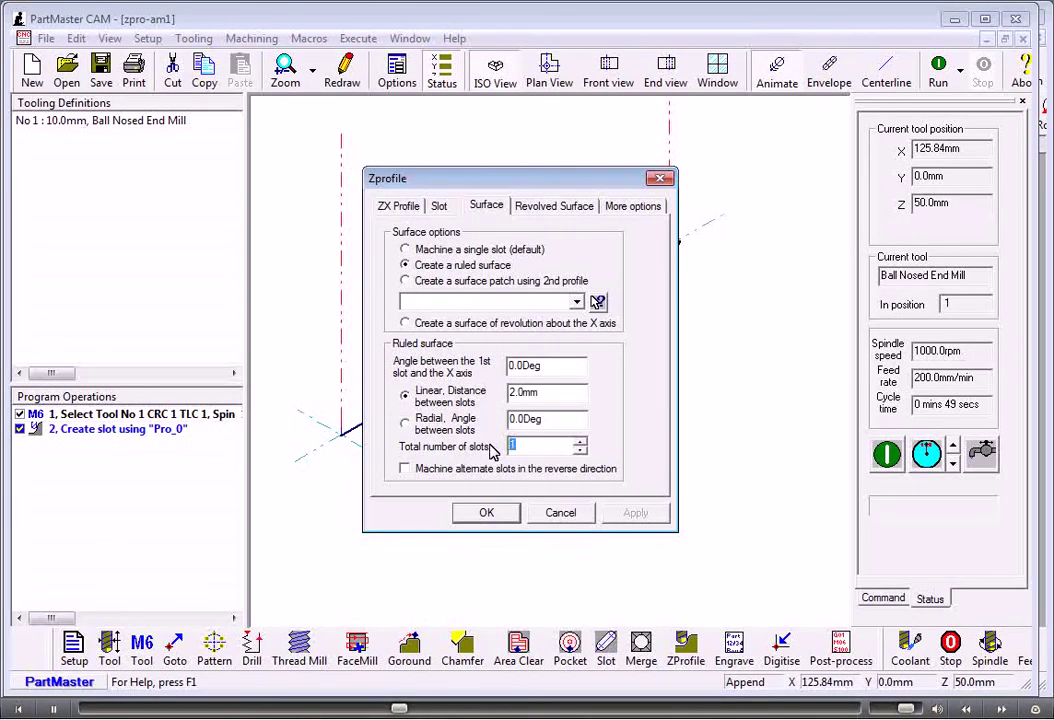
pyautogui.write('10')
pyautogui.click(405, 470)
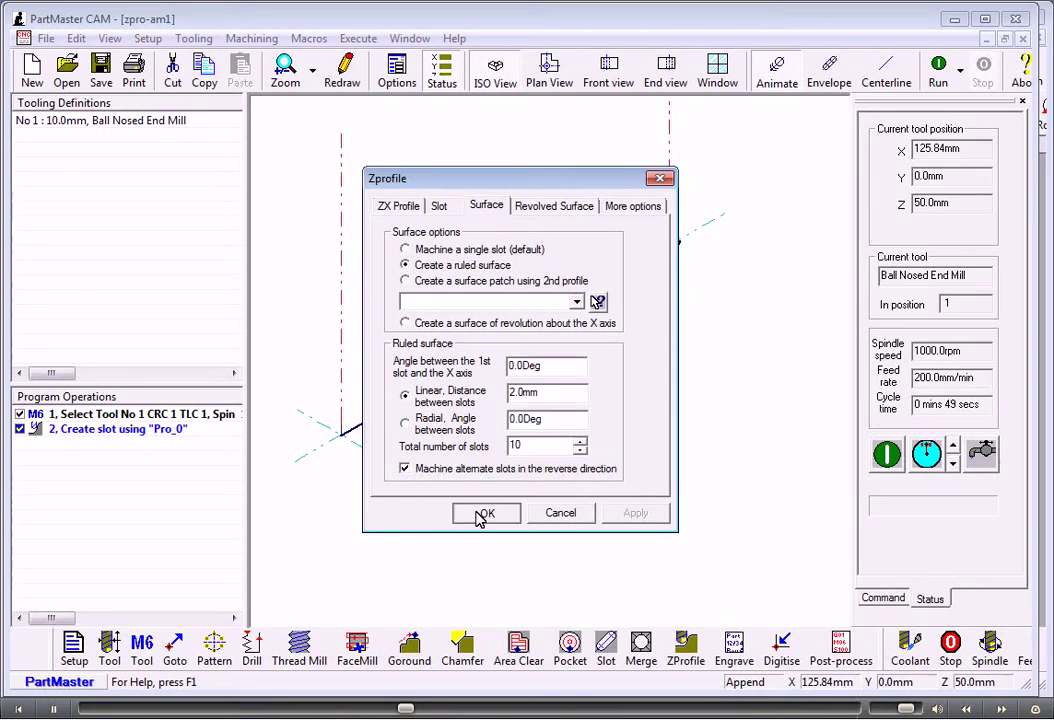
pyautogui.click(482, 514)
pyautogui.click(940, 72)
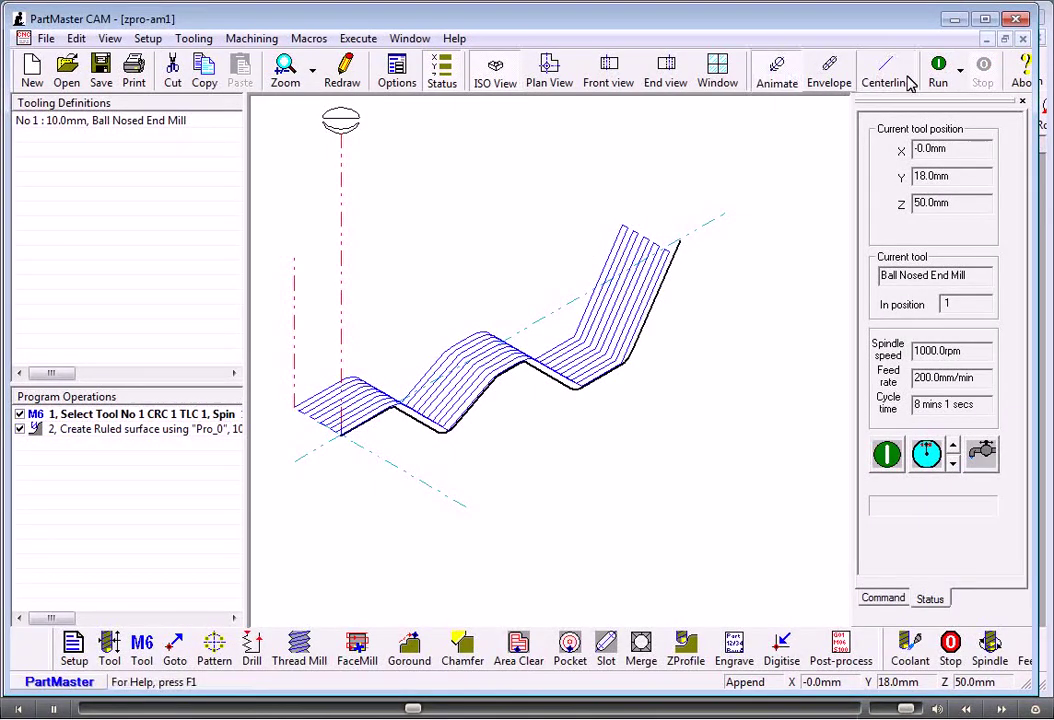
pyautogui.click(938, 70)
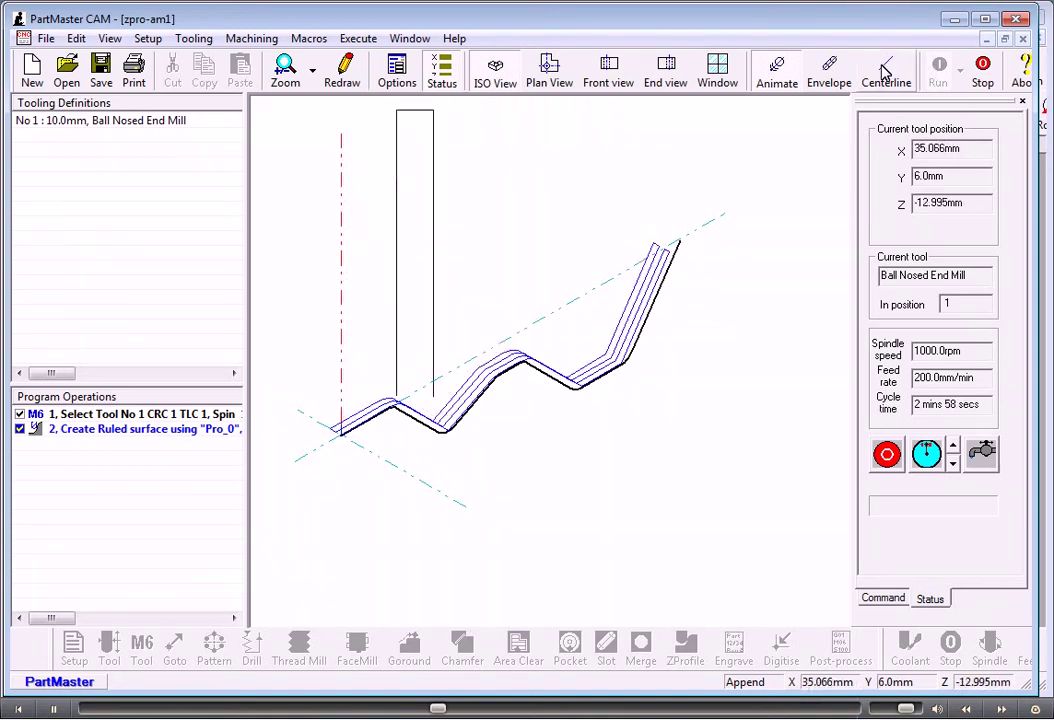
# - Set the first slot angle to 90° and simulate the rotated ruled surface
pyautogui.doubleClick(110, 432)
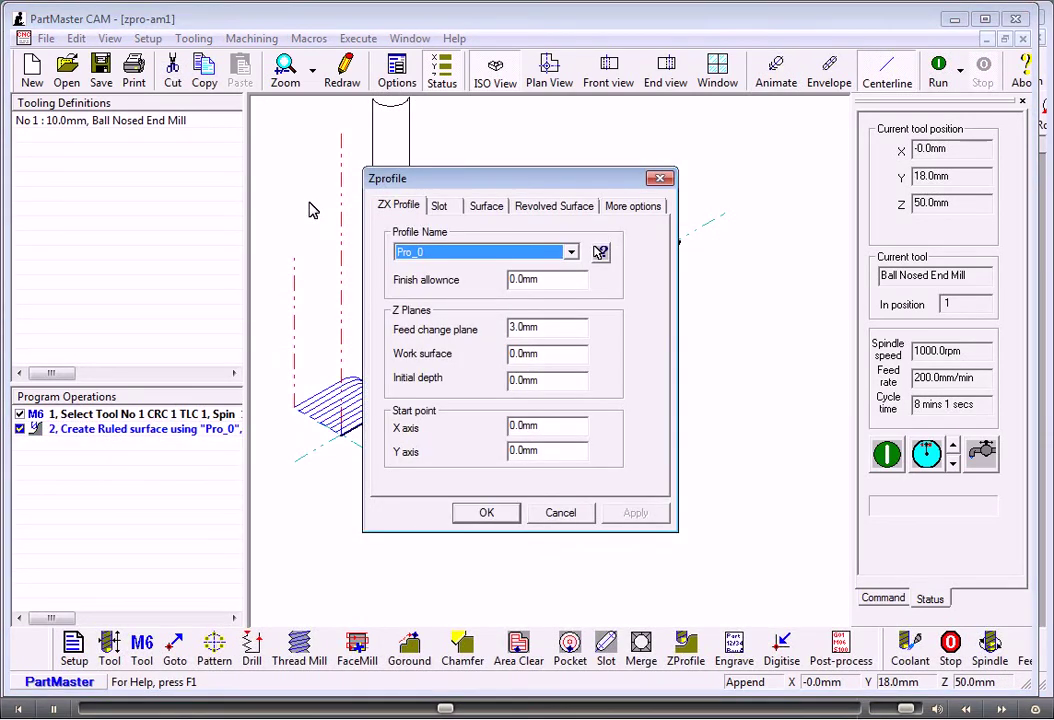
pyautogui.click(486, 207)
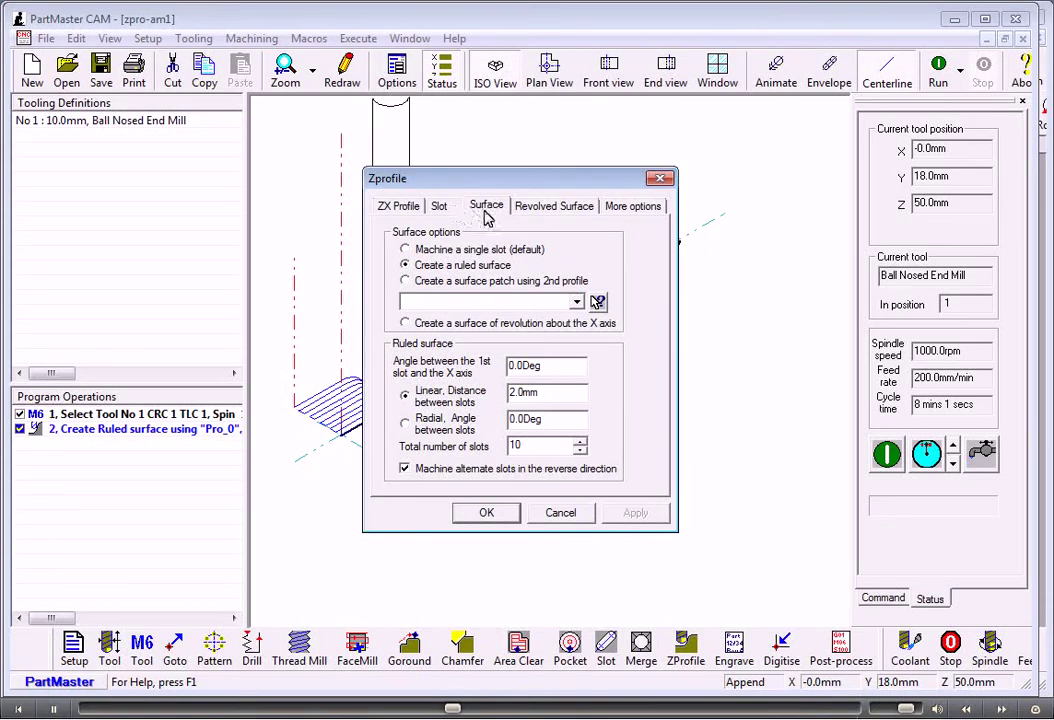
pyautogui.click(546, 366)
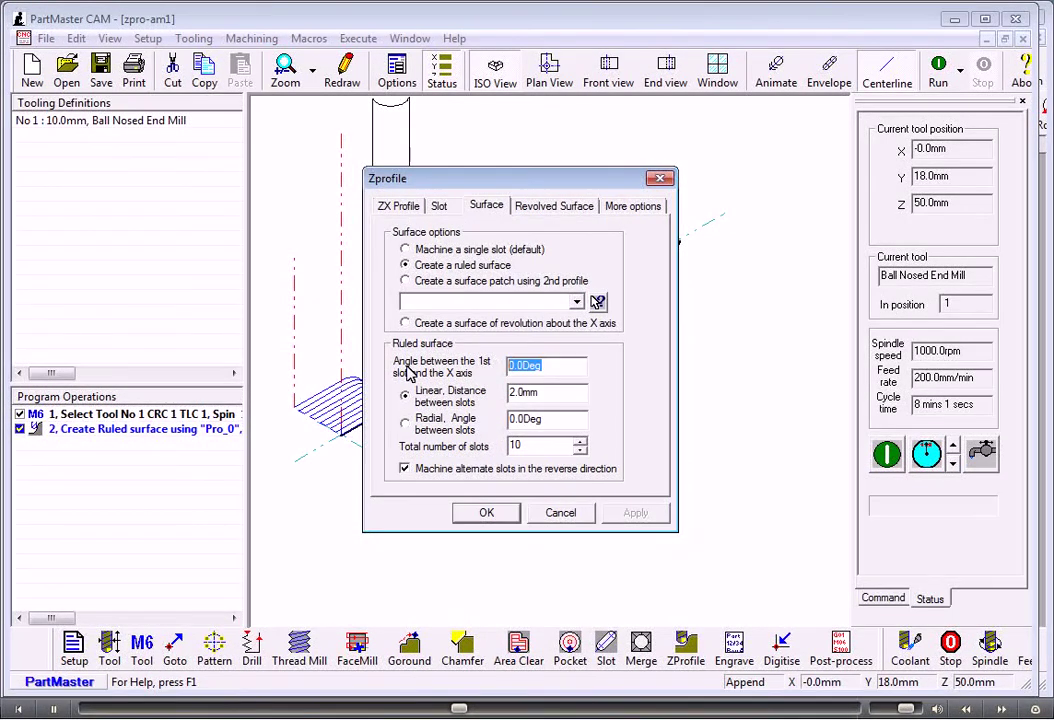
pyautogui.write('90')
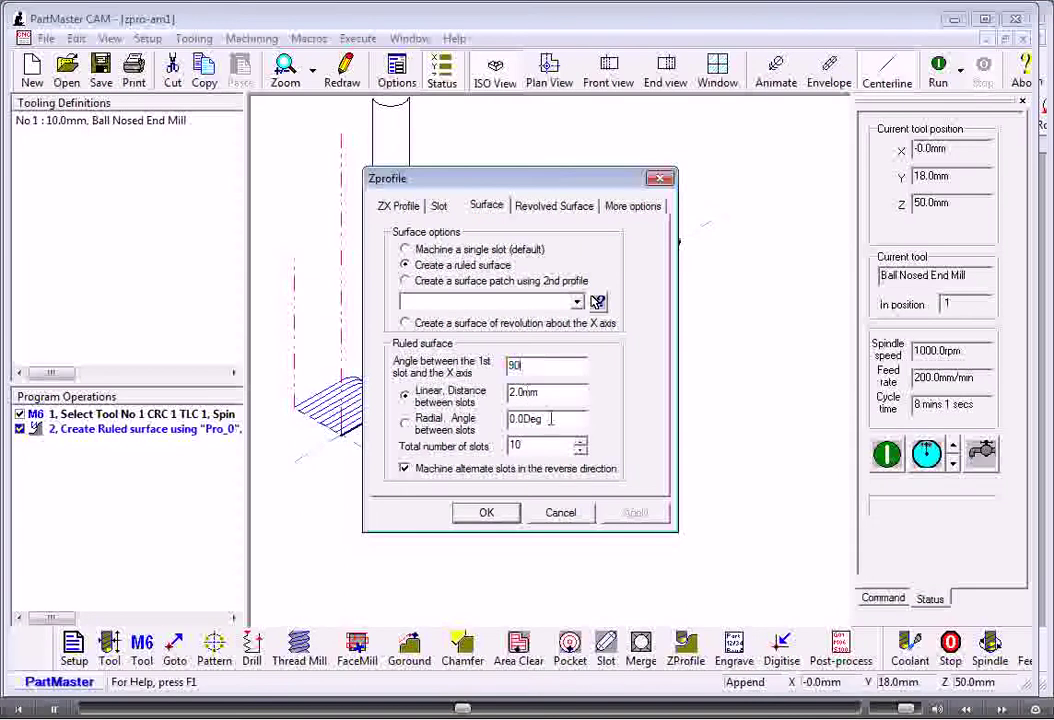
pyautogui.click(490, 513)
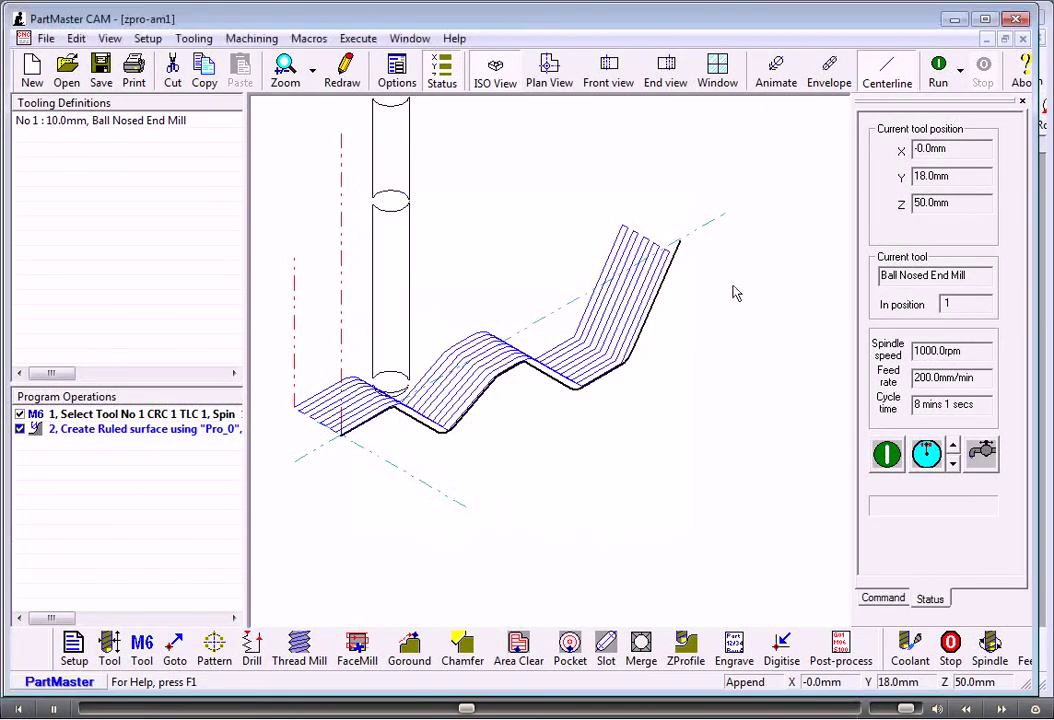
pyautogui.click(938, 68)
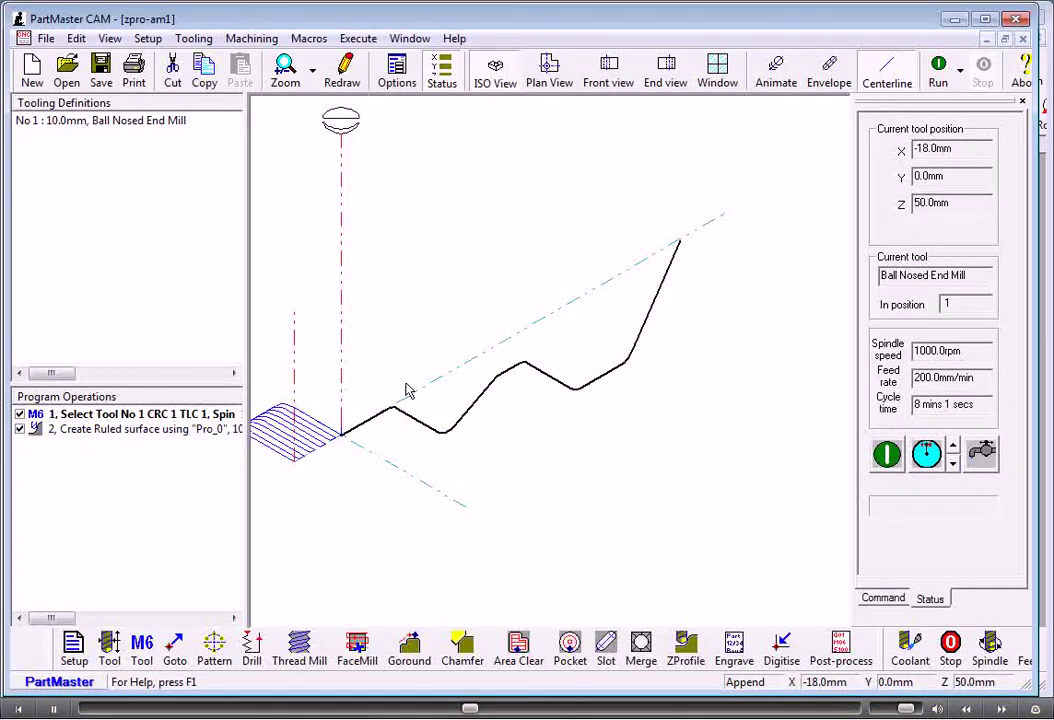
pyautogui.moveTo(365, 383); pyautogui.dragTo(506, 318, button='middle')
pyautogui.scroll(-2, 508, 322)
pyautogui.scroll(-1, 667, 267)
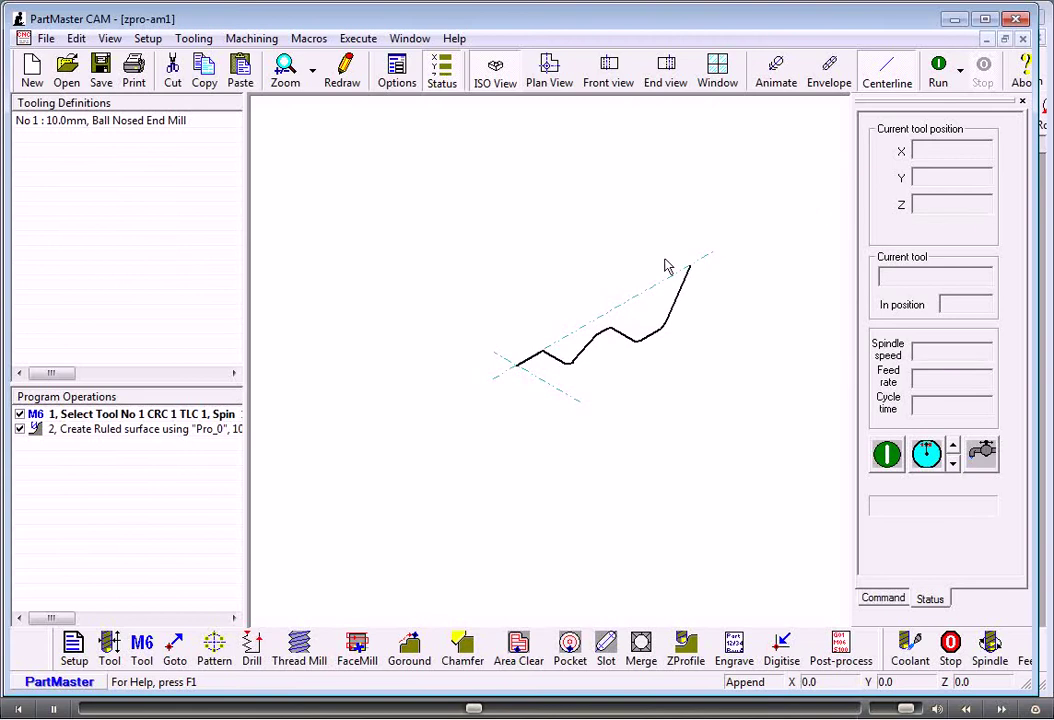
pyautogui.click(942, 72)
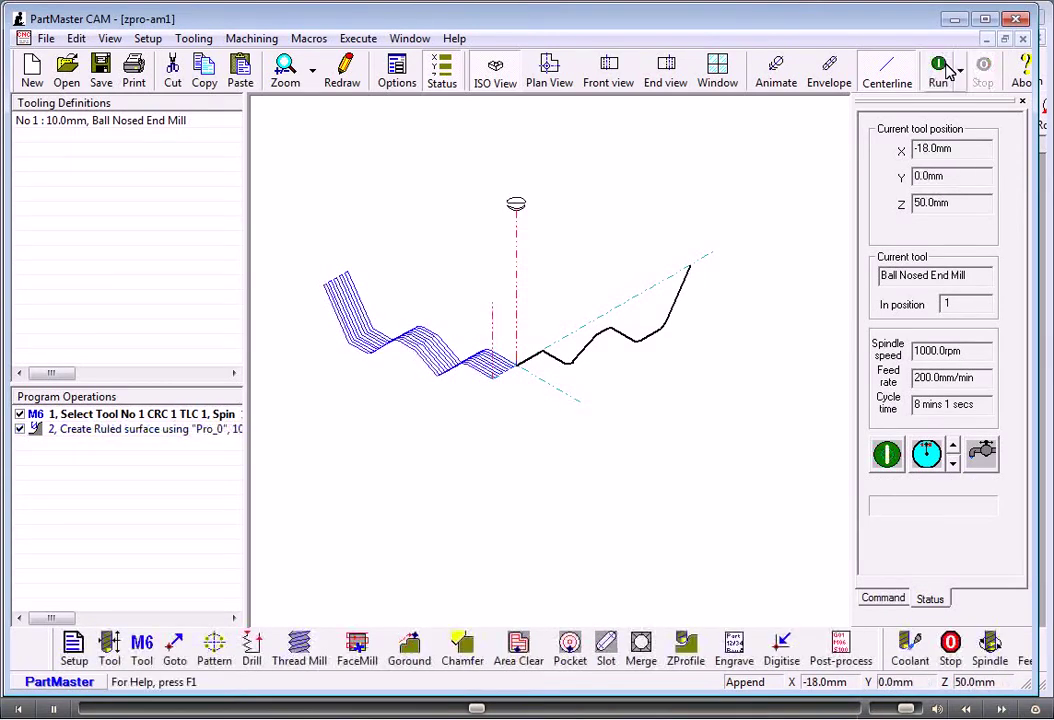
# - Change the slot angle to 45° and simulate the toolpath again
pyautogui.doubleClick(146, 430)
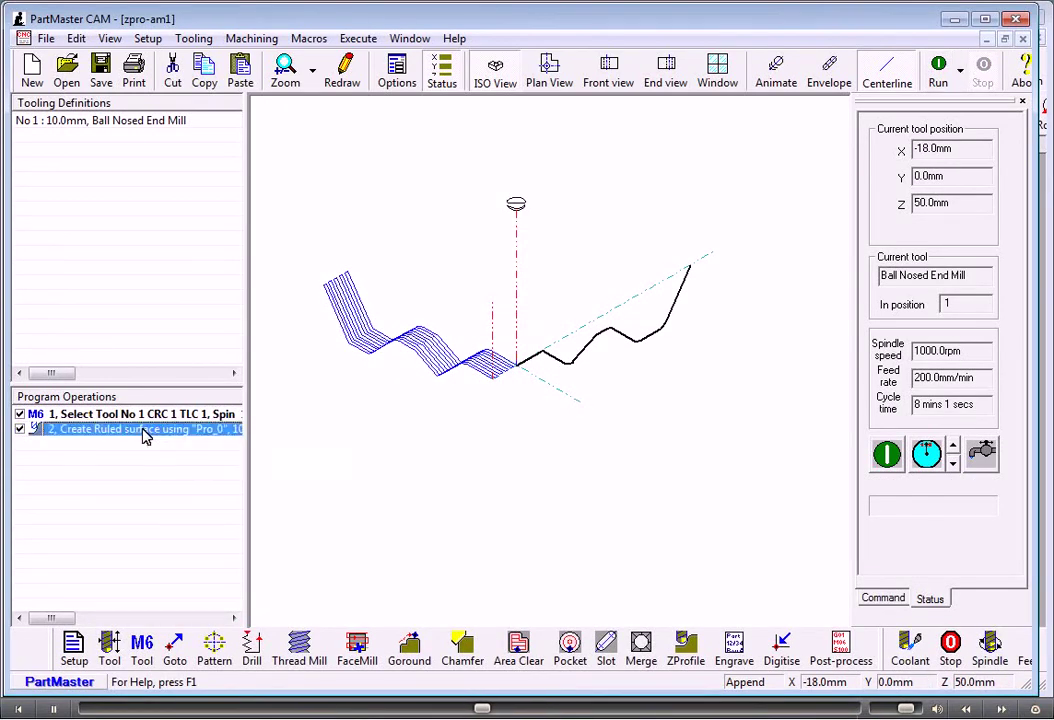
pyautogui.click(482, 208)
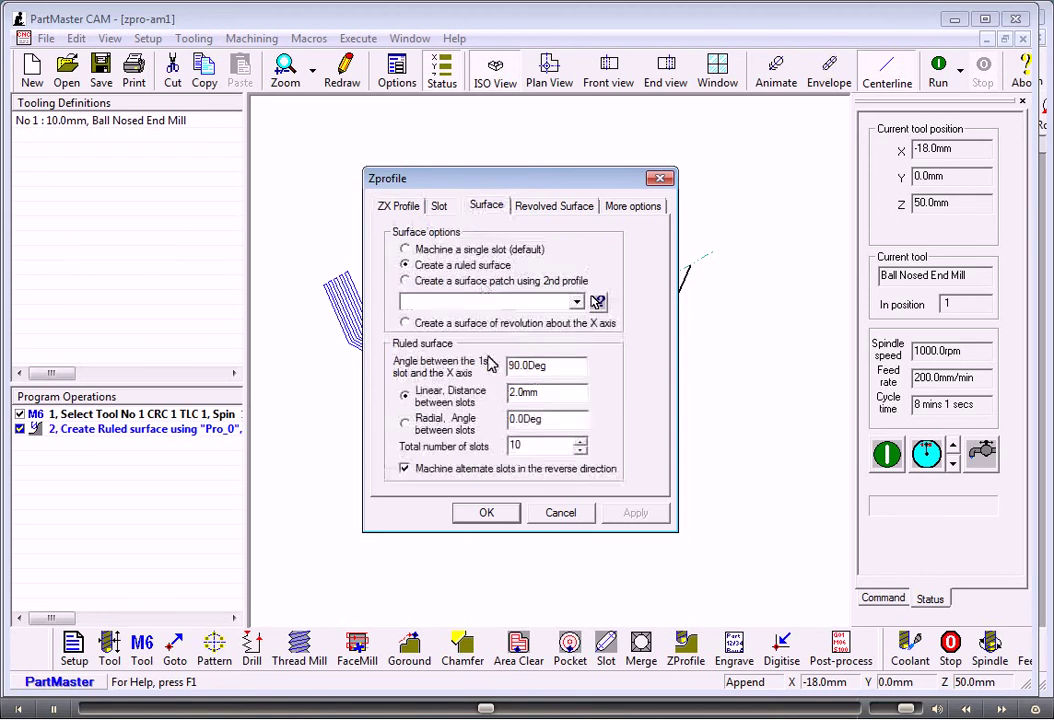
pyautogui.moveTo(547, 366); pyautogui.dragTo(470, 376)
pyautogui.write('4')
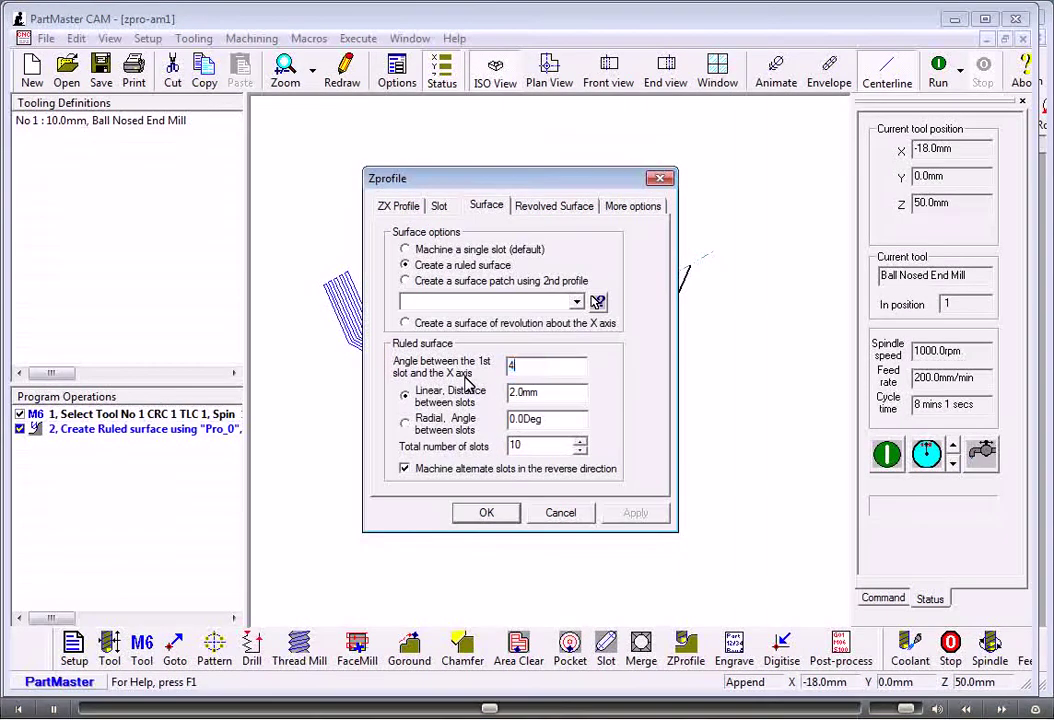
pyautogui.write('5.0Deg')
pyautogui.click(486, 512)
pyautogui.click(939, 70)
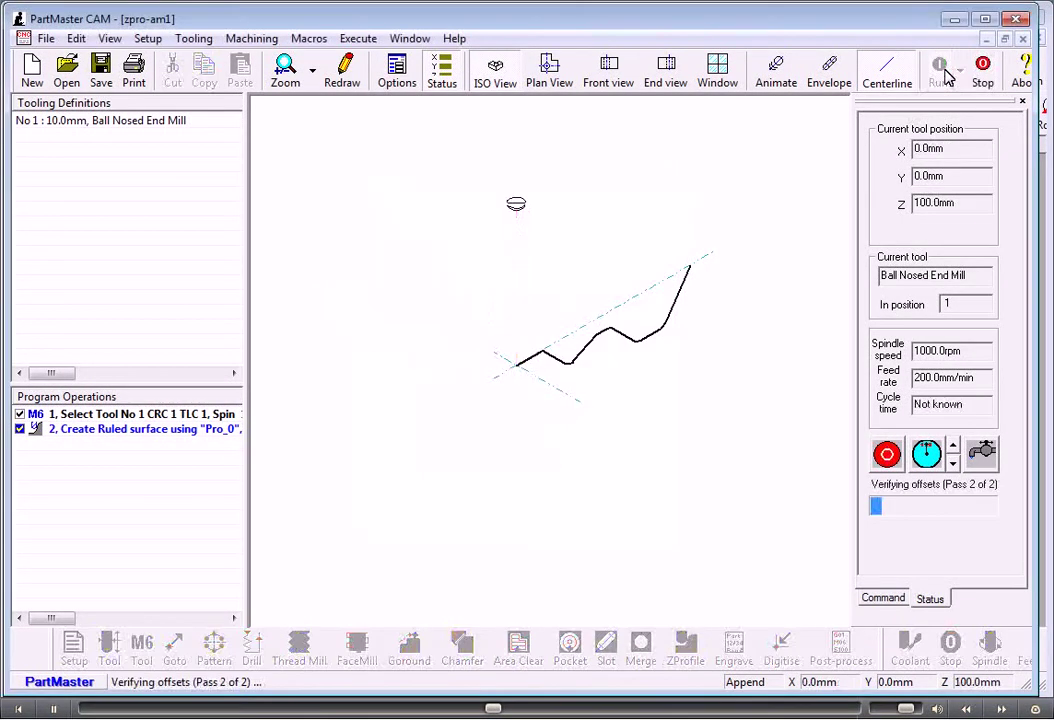
# - Reopen the ruled-surface operation's surface settings and enter 0
pyautogui.doubleClick(222, 430)
pyautogui.click(487, 206)
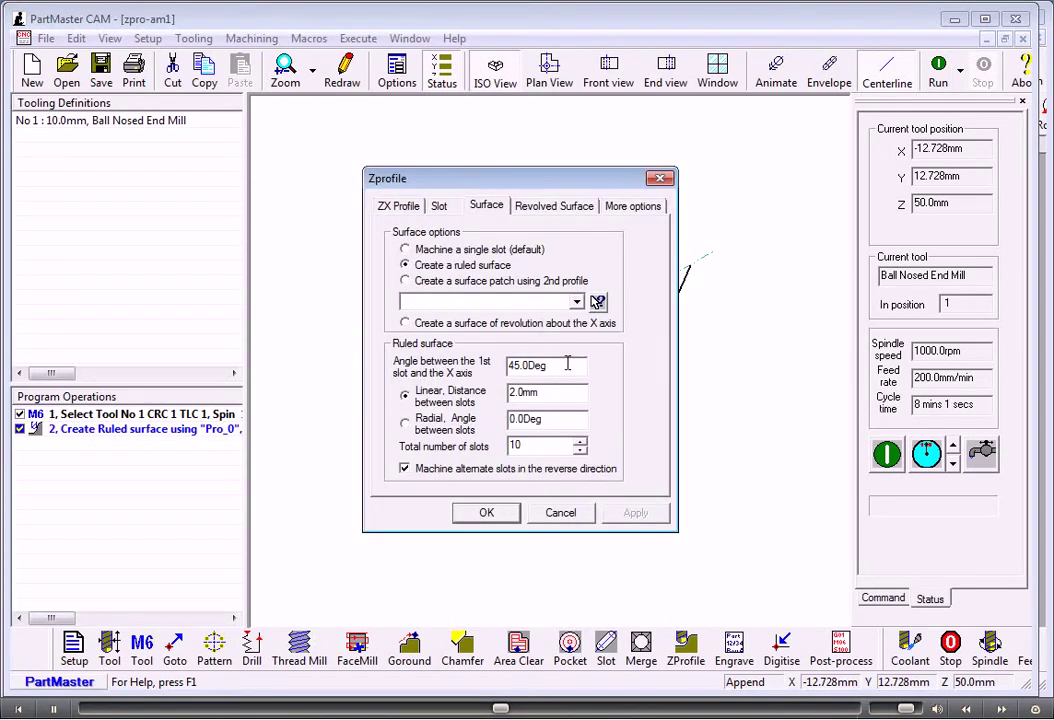
pyautogui.write('0')
# - Override the ruled surface's cut depth with 2 mm and simulate the stepped-down passes
pyautogui.click(550, 206)
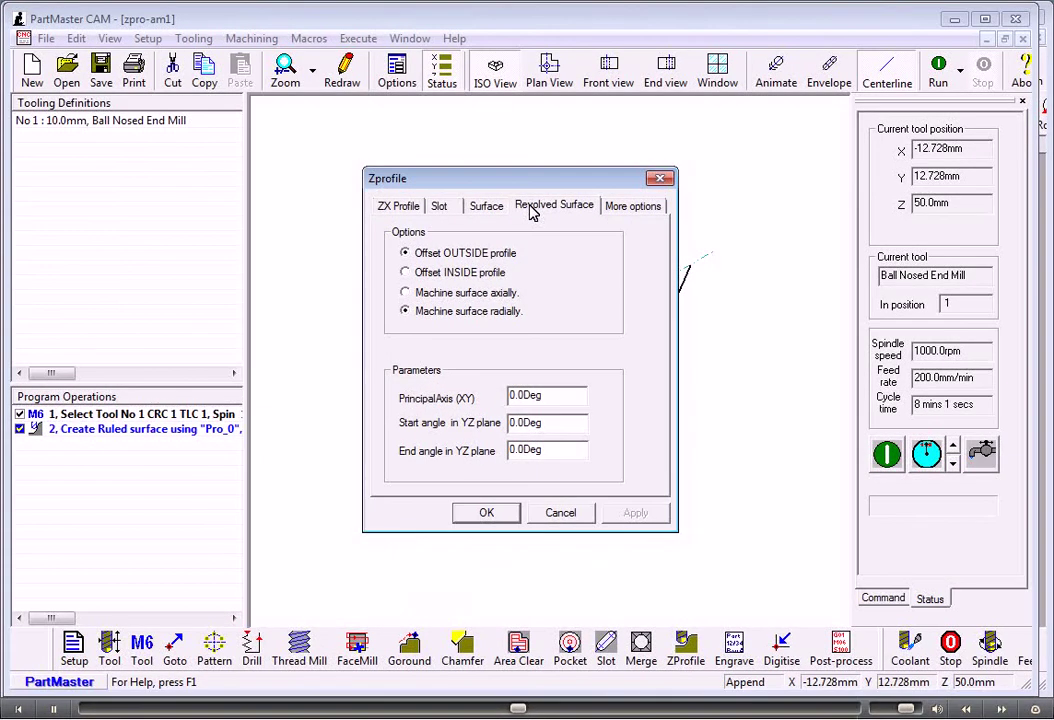
pyautogui.click(616, 212)
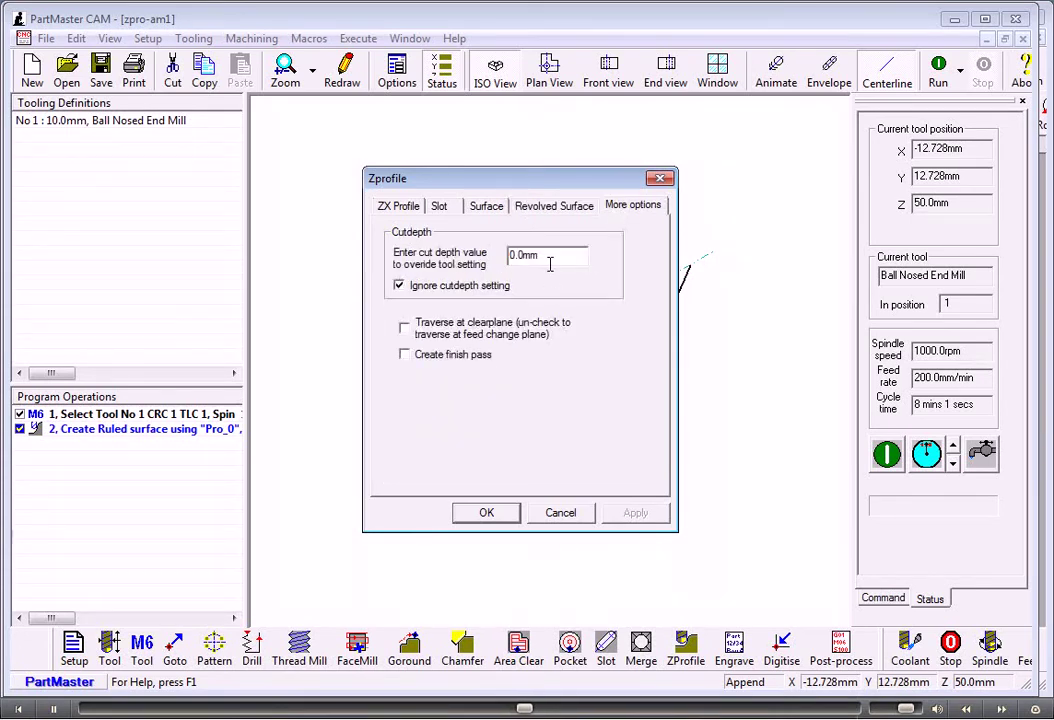
pyautogui.moveTo(549, 264); pyautogui.dragTo(494, 259)
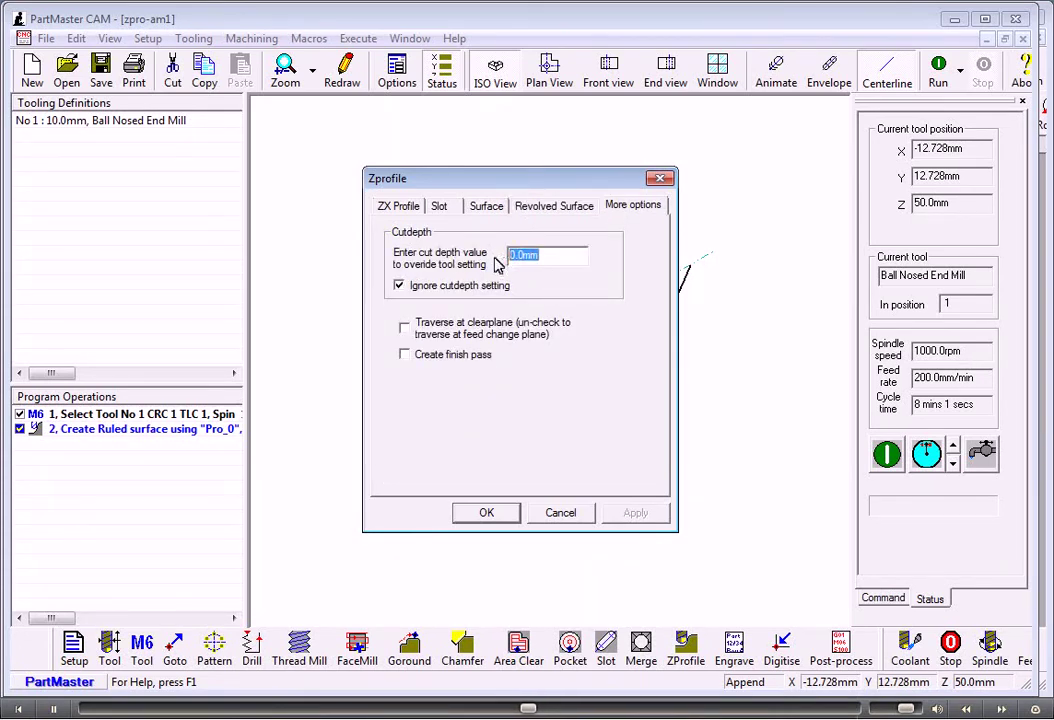
pyautogui.write('2')
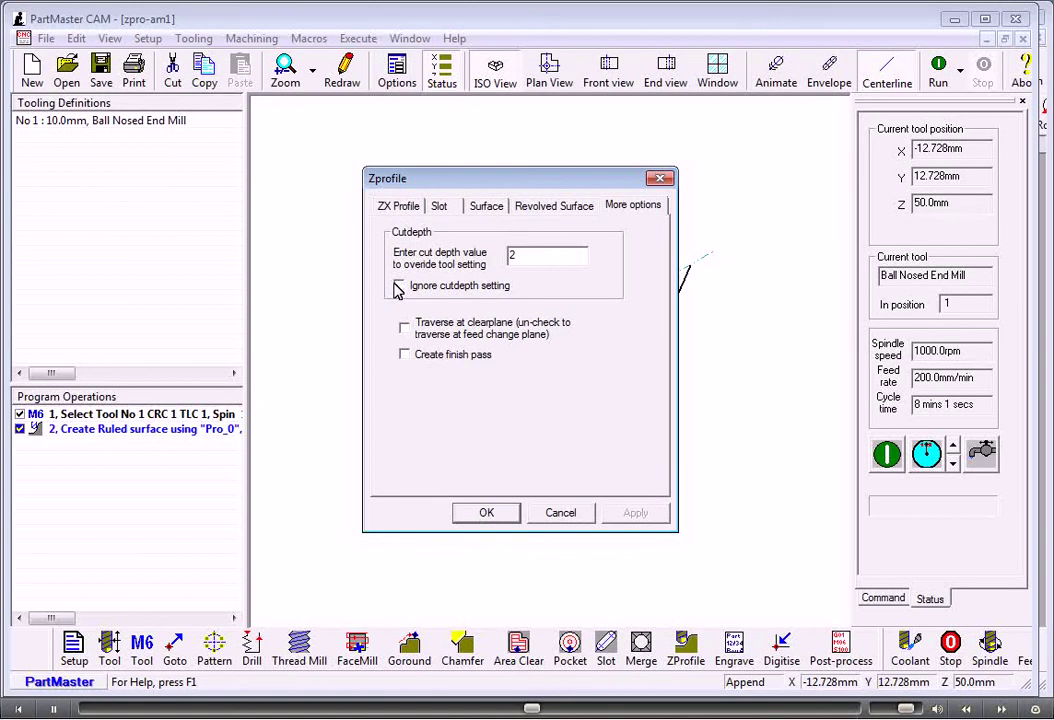
pyautogui.click(486, 513)
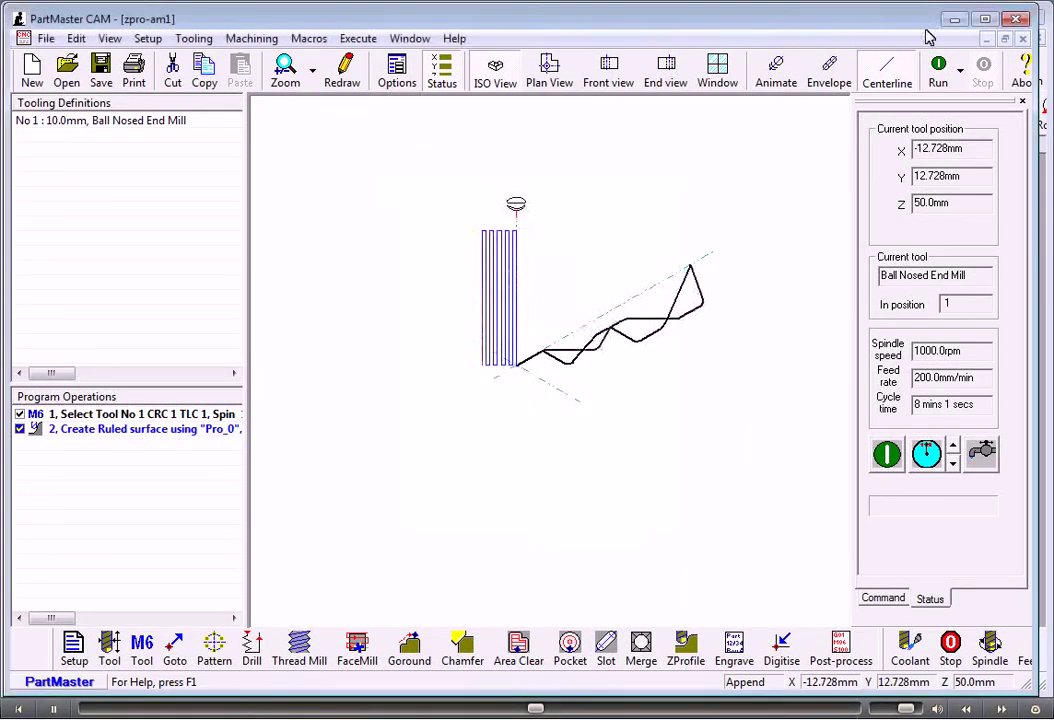
pyautogui.click(940, 68)
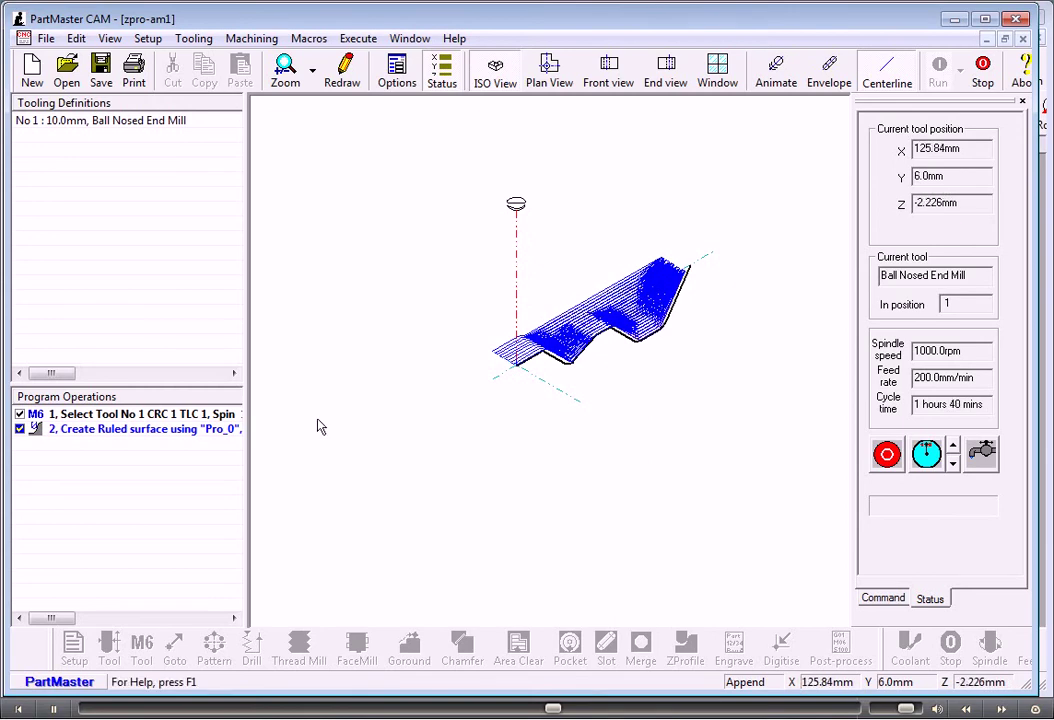
# - Switch operation 2 back to machining a single slot along Pro_0
pyautogui.doubleClick(92, 430)
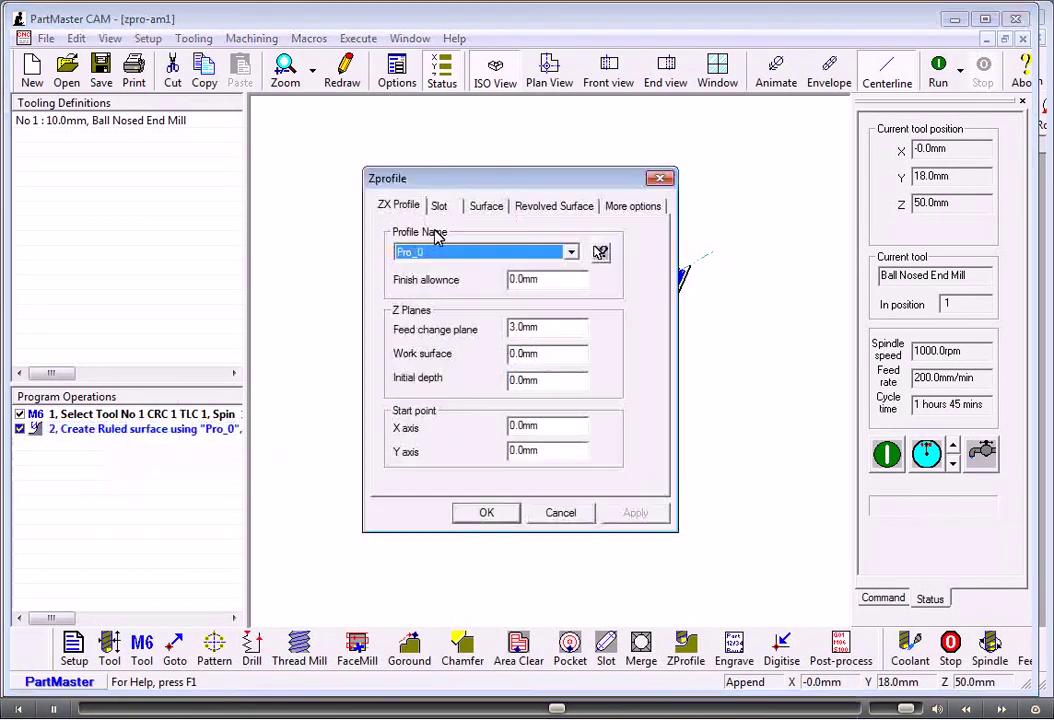
pyautogui.click(485, 206)
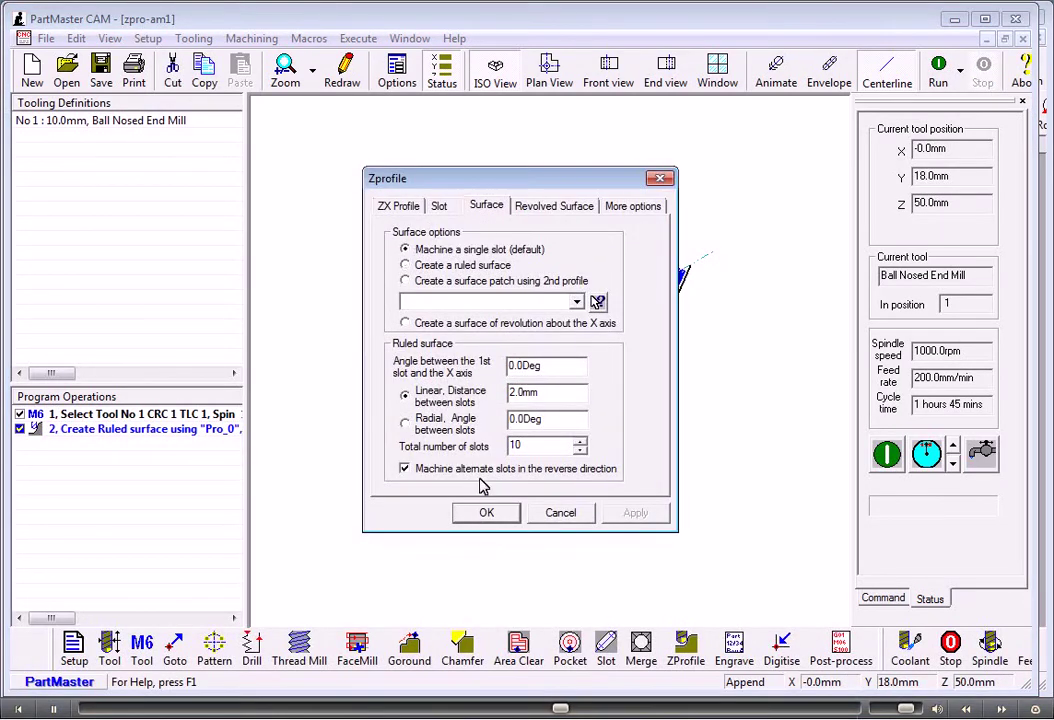
pyautogui.click(487, 513)
# - Simulate and animate the single-slot toolpath in front view
pyautogui.rightClick(507, 398)
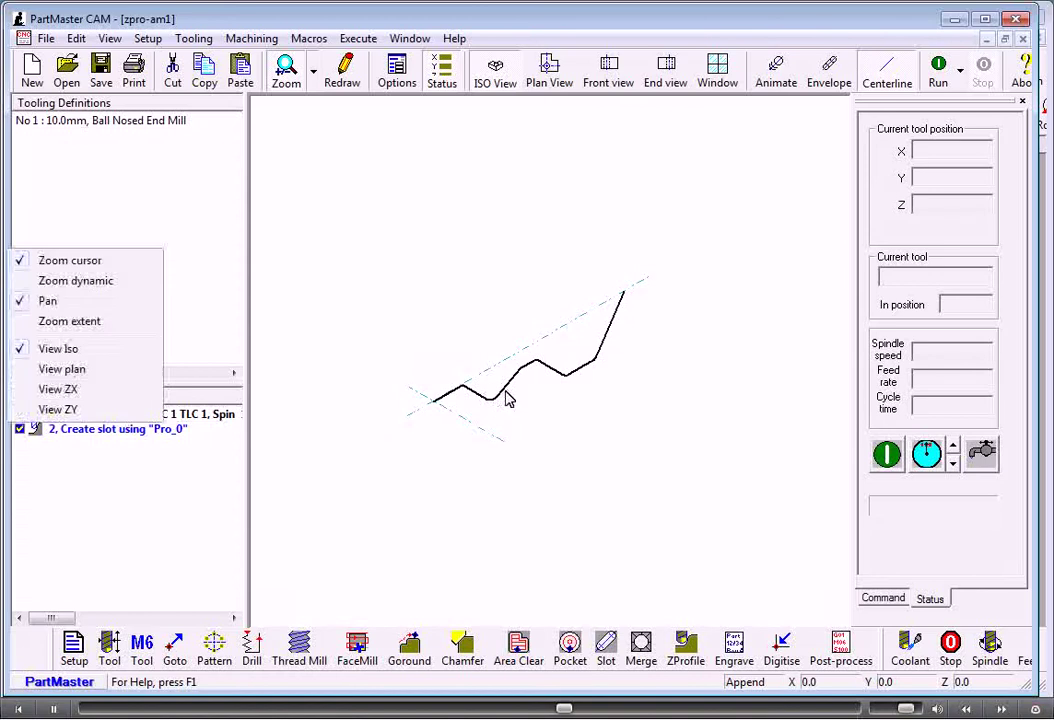
pyautogui.click(939, 70)
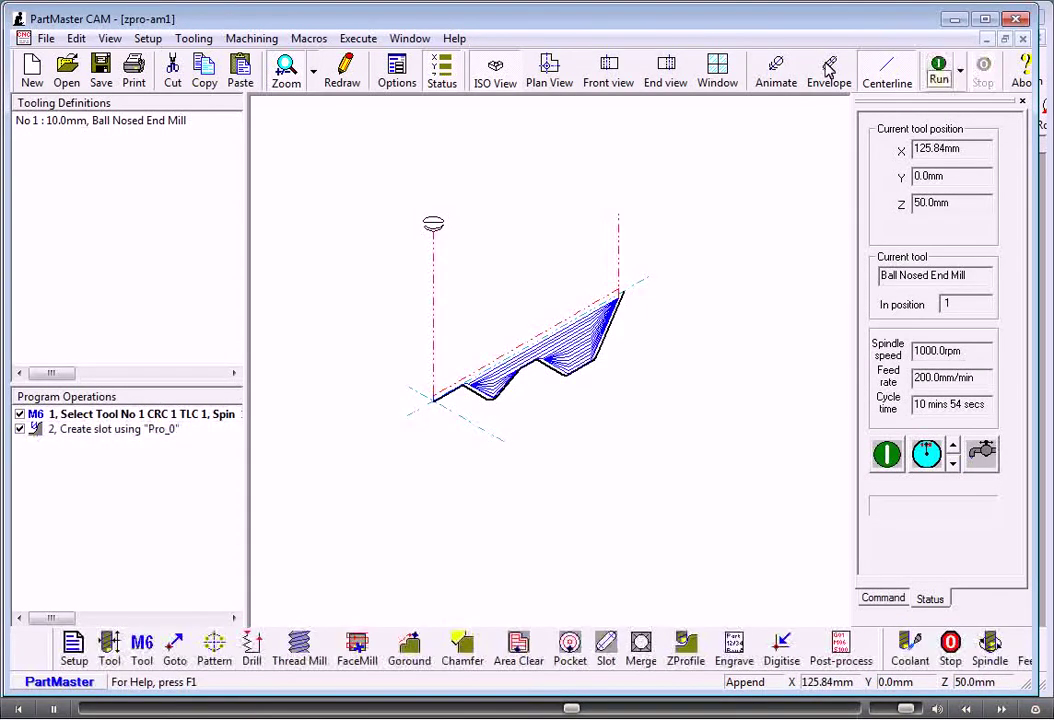
pyautogui.click(592, 66)
pyautogui.click(940, 70)
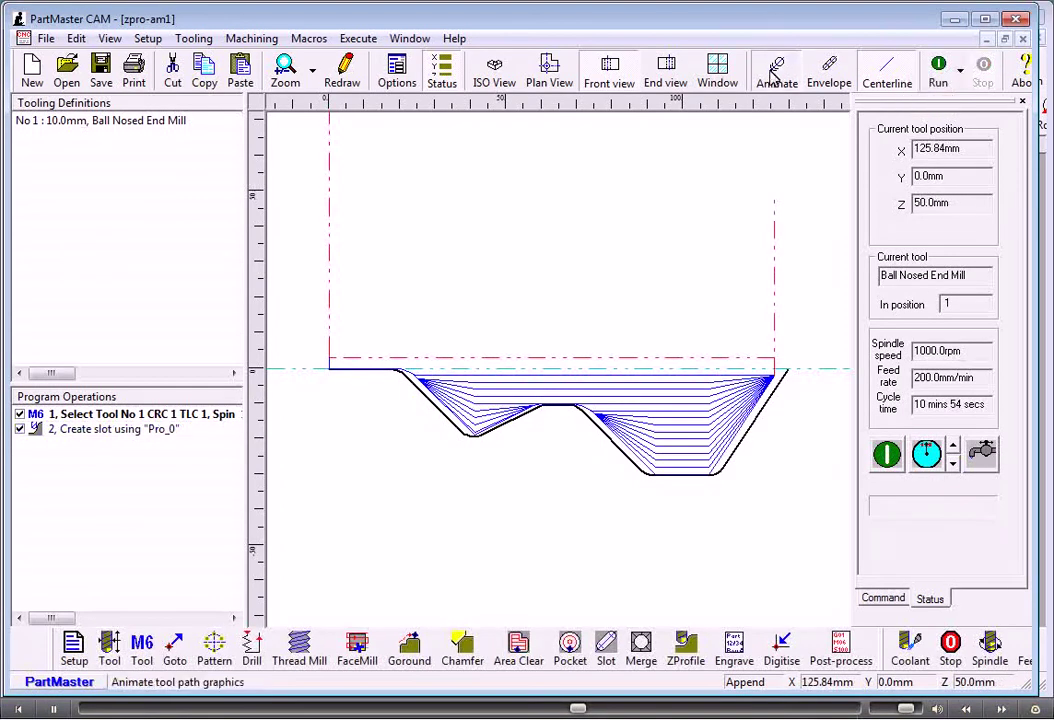
pyautogui.click(939, 70)
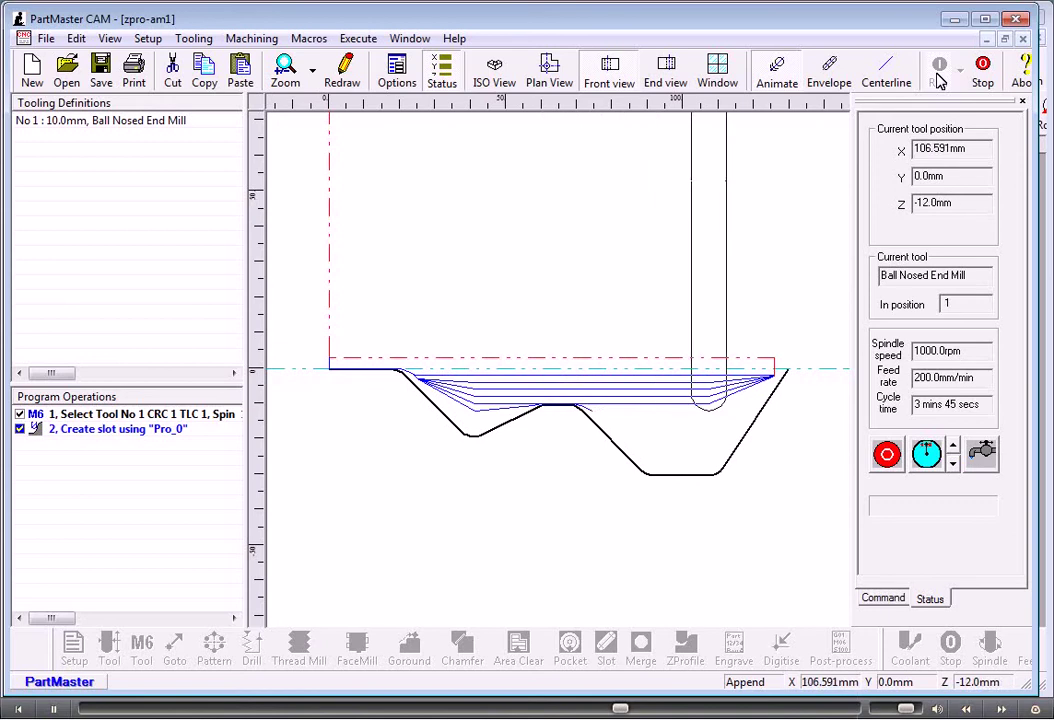
# - Switch operation 2 back to a ruled surface along Pro_0, then simulate it in ISO view
pyautogui.click(984, 72)
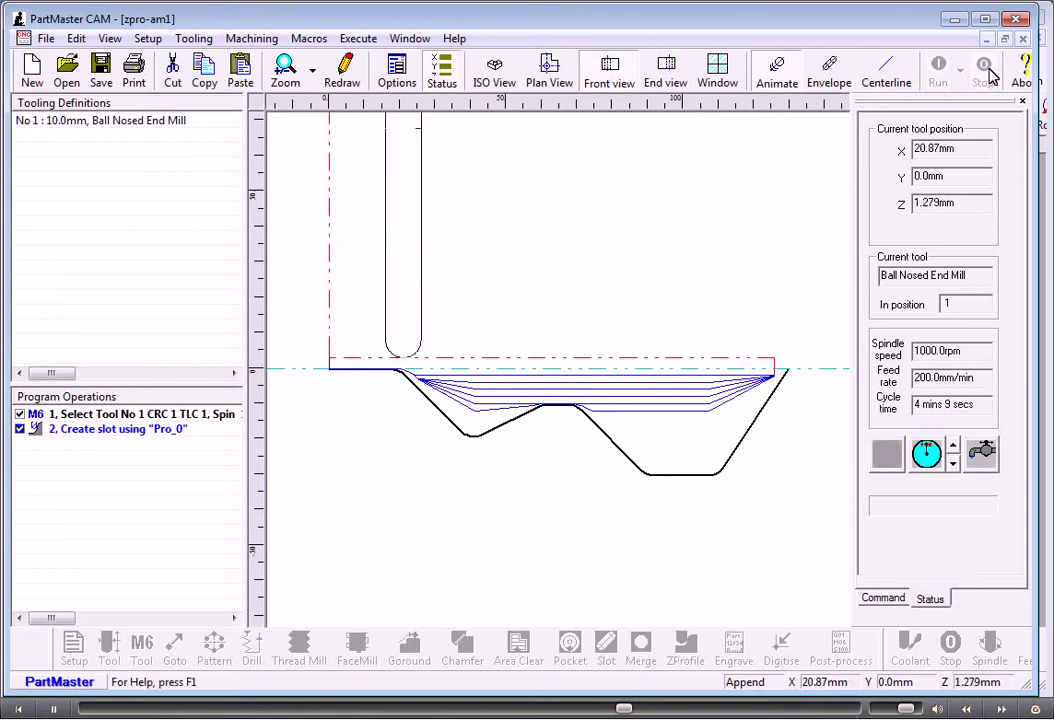
pyautogui.doubleClick(110, 429)
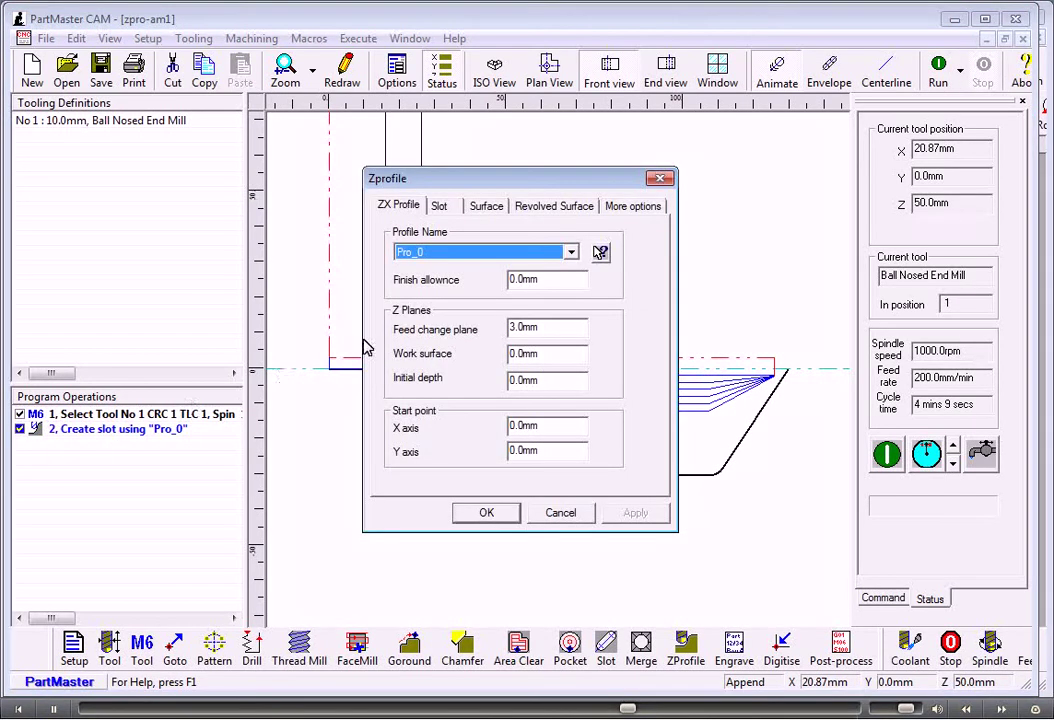
pyautogui.click(487, 206)
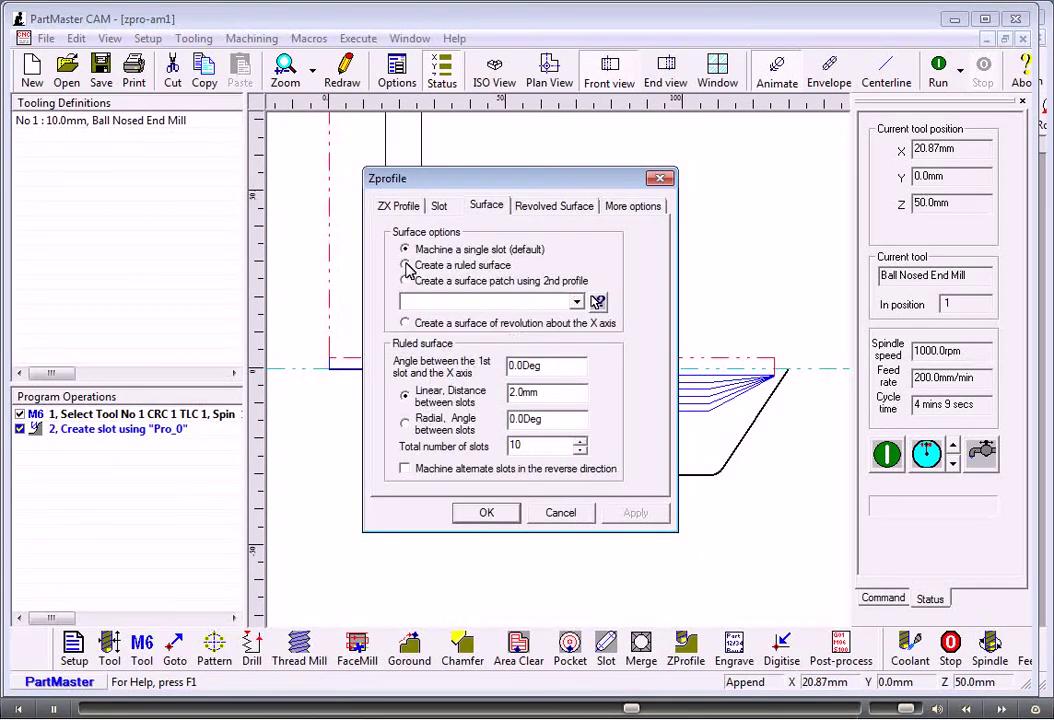
pyautogui.click(480, 513)
pyautogui.click(494, 70)
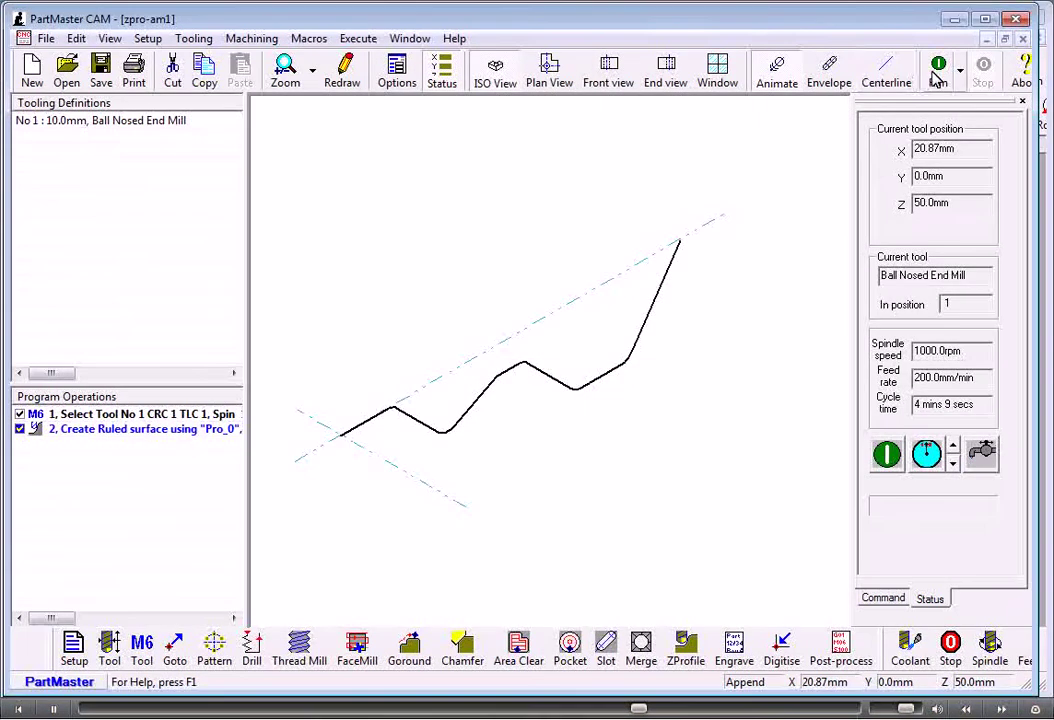
pyautogui.click(936, 76)
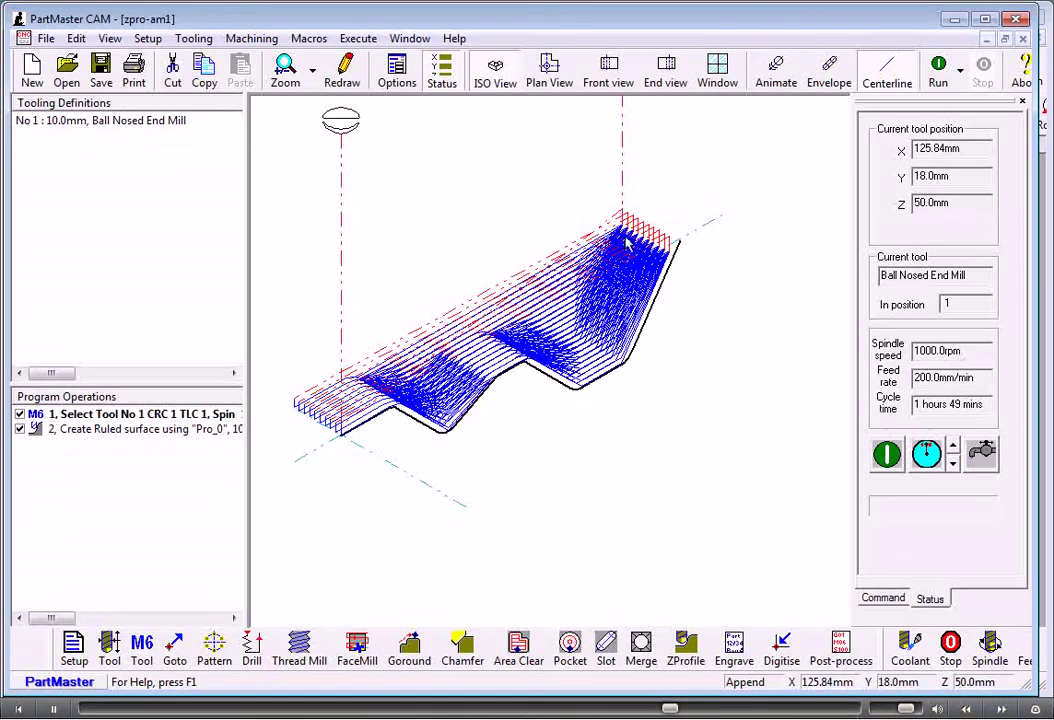
# - Close the CAM session without saving and draw a rising, flat, descending zig-zag line upper left
pyautogui.click(1017, 20)
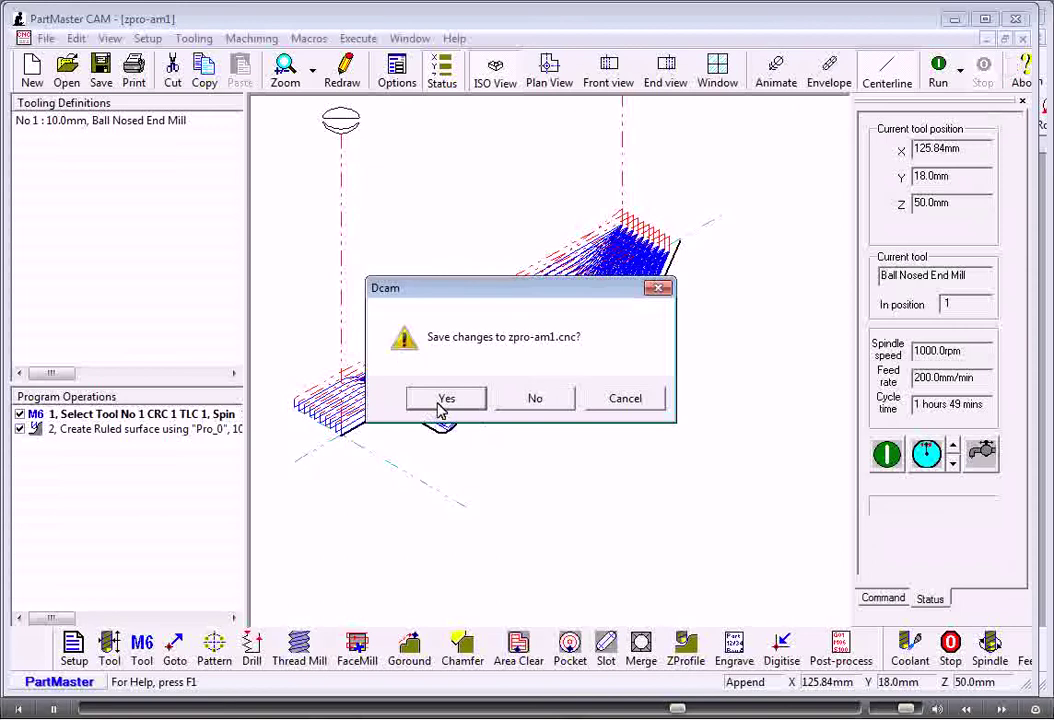
pyautogui.click(533, 400)
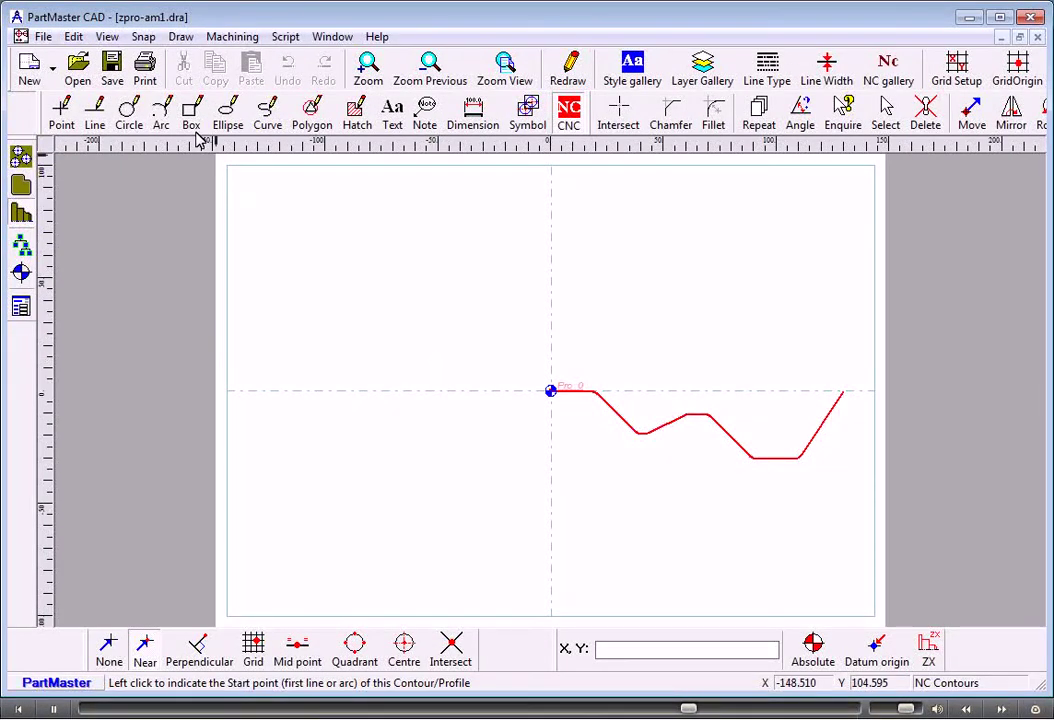
pyautogui.click(99, 120)
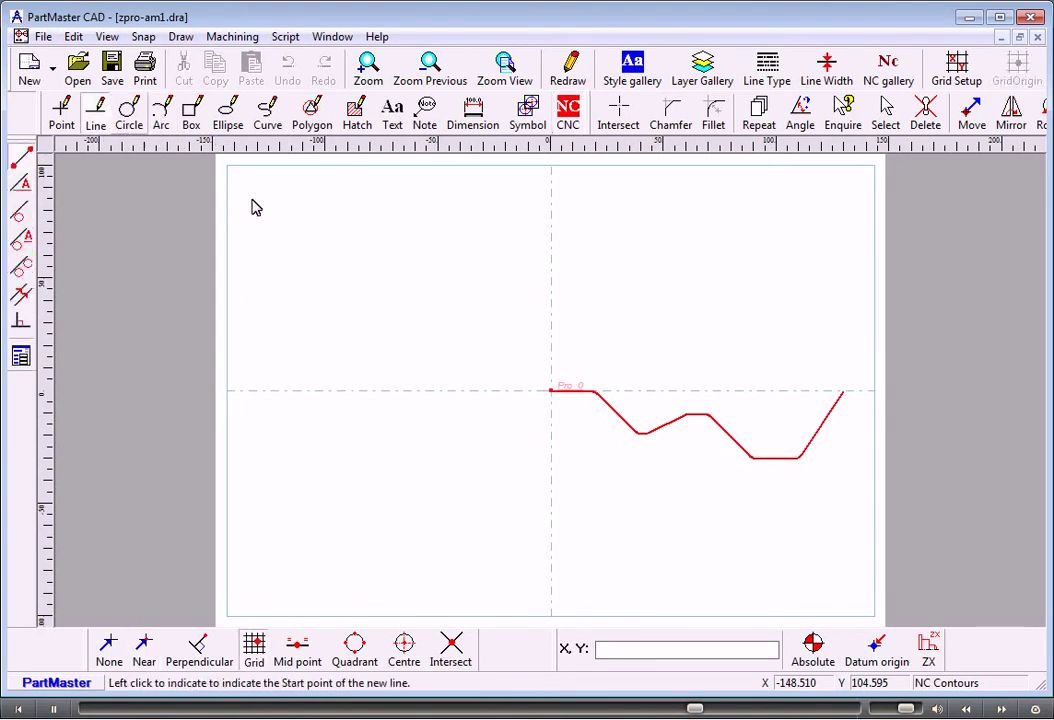
pyautogui.click(302, 300)
pyautogui.click(348, 257)
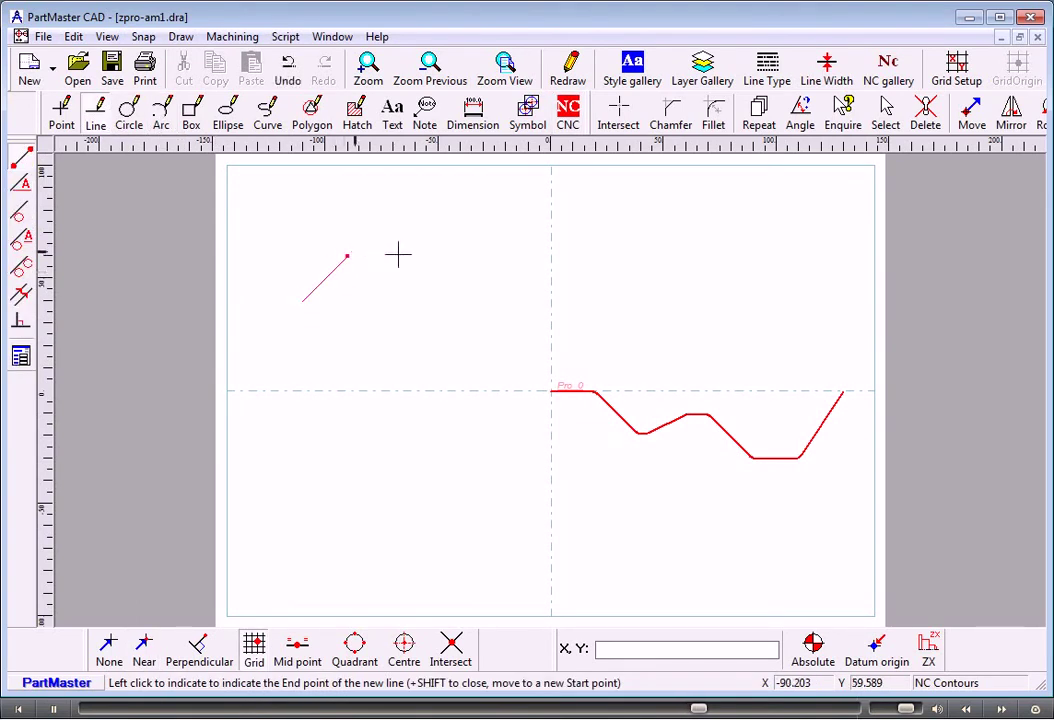
pyautogui.click(437, 257)
pyautogui.click(482, 300)
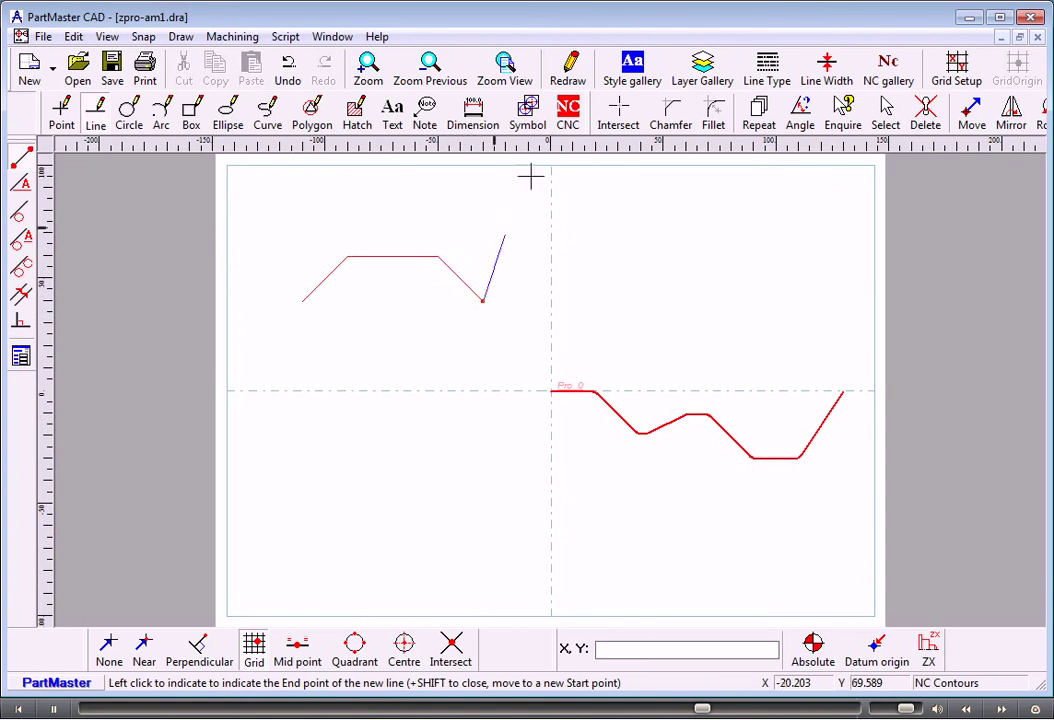
# - Define the new upper-left line as CNC profile Pro_1
pyautogui.click(568, 112)
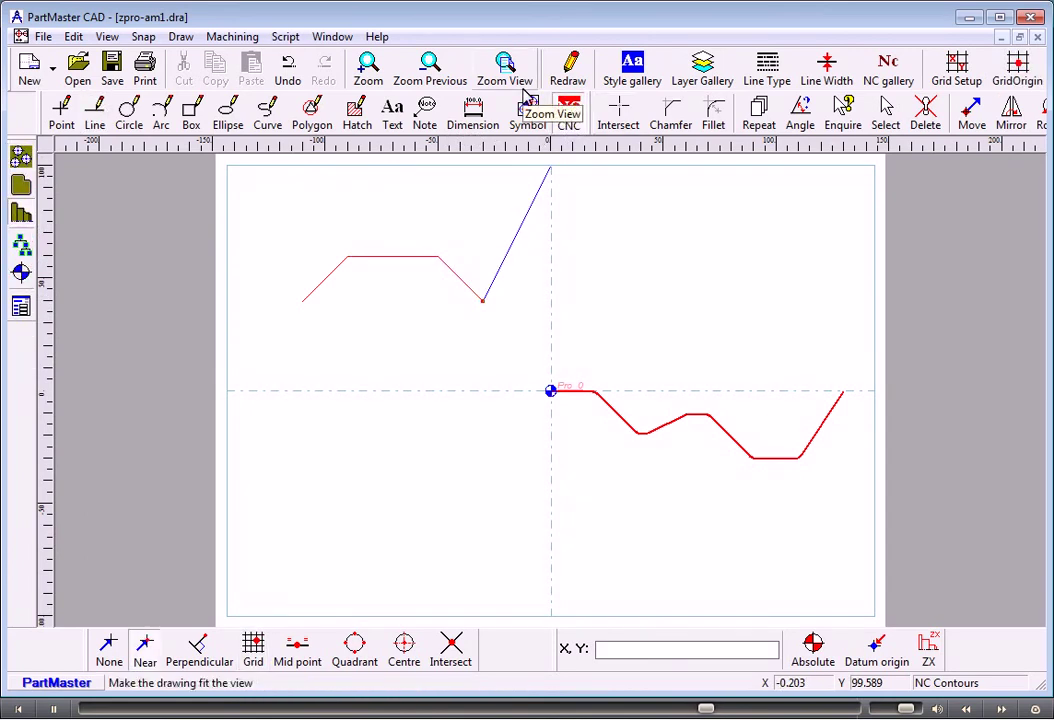
pyautogui.click(318, 283)
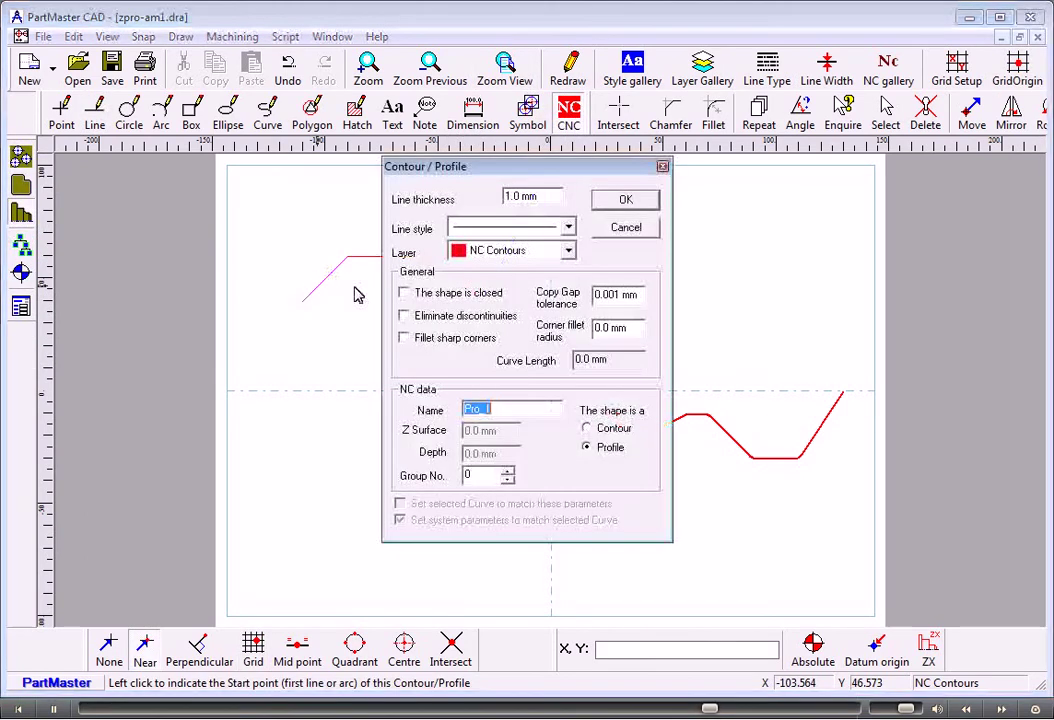
pyautogui.click(627, 201)
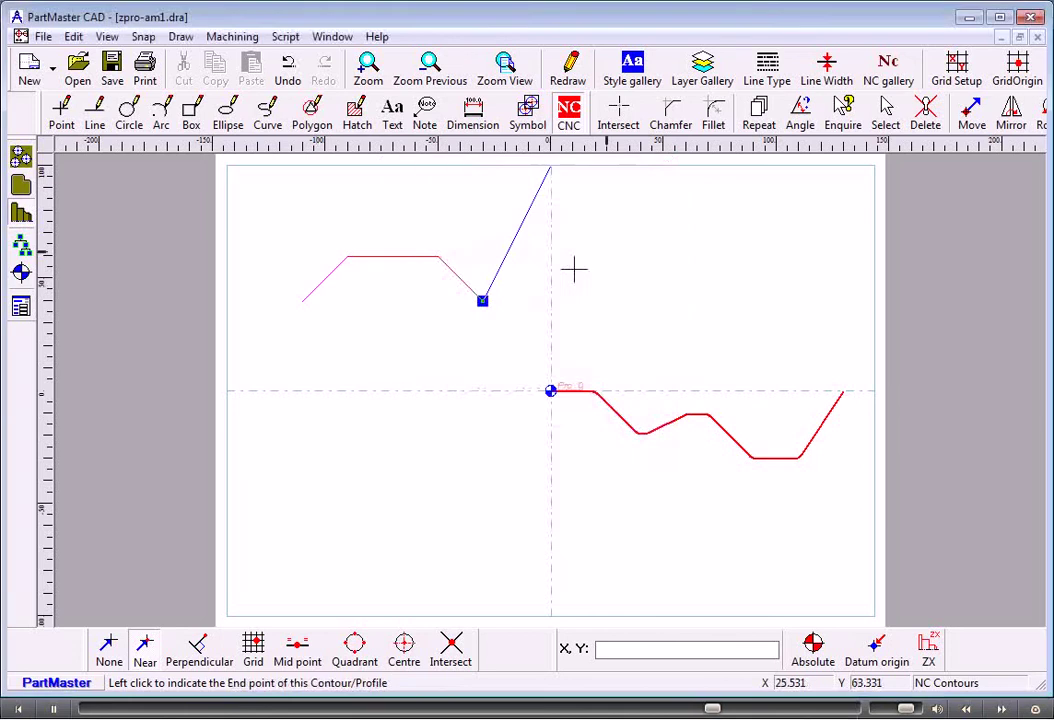
pyautogui.click(480, 301)
pyautogui.click(569, 399)
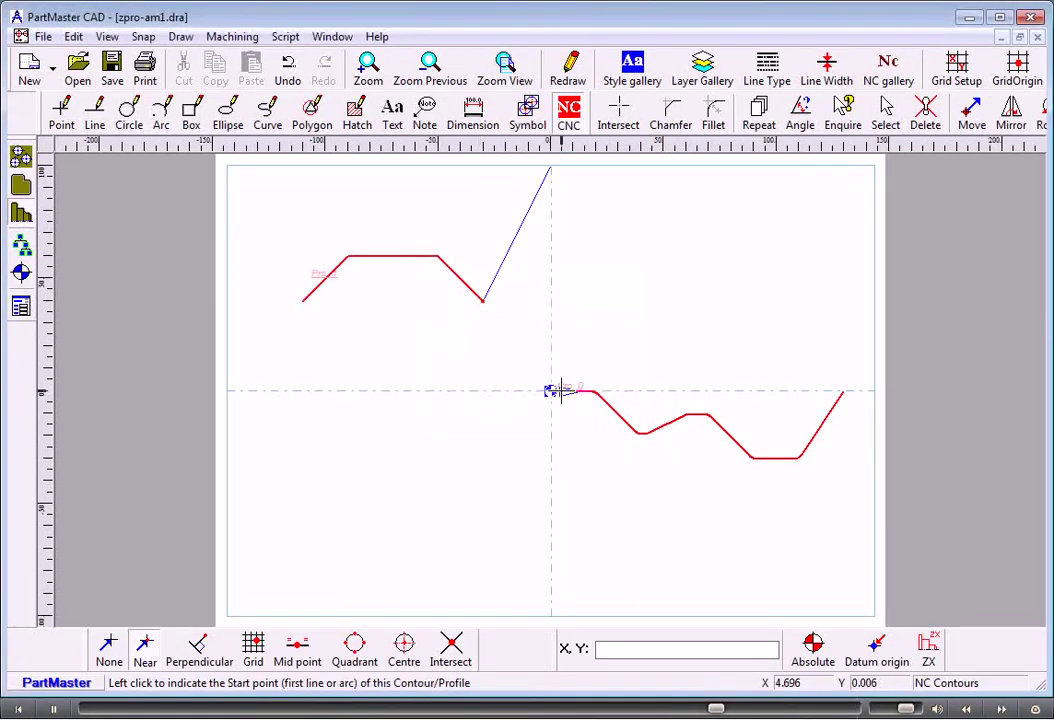
# - Save the drawing as zpro-am2.dra
pyautogui.click(44, 36)
pyautogui.click(113, 168)
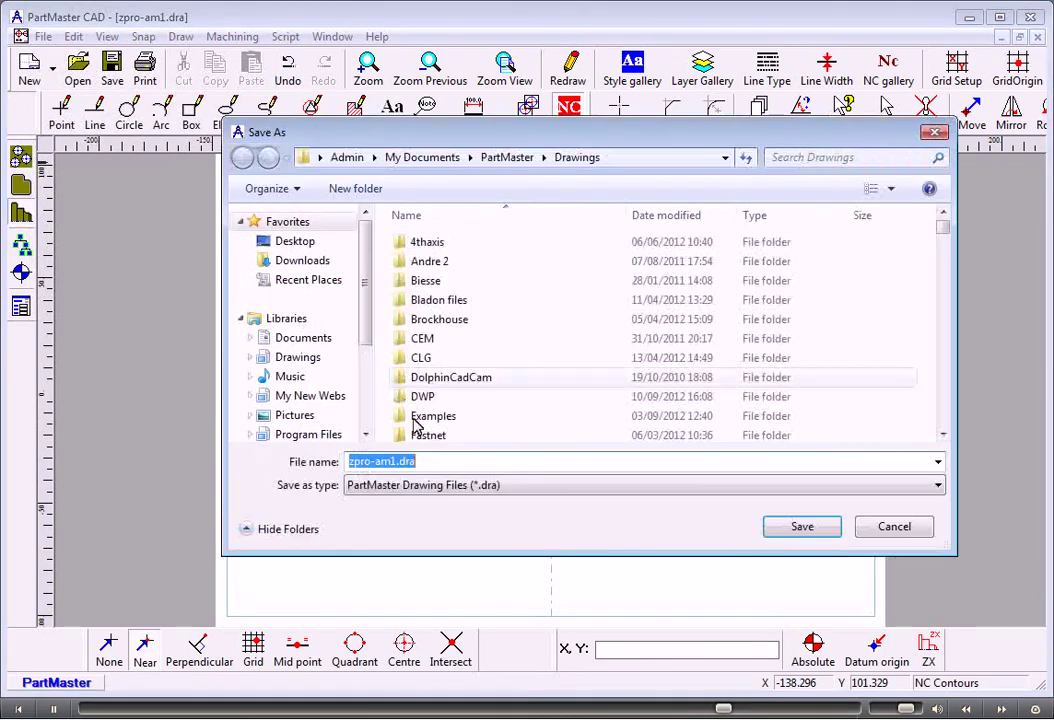
pyautogui.click(398, 461)
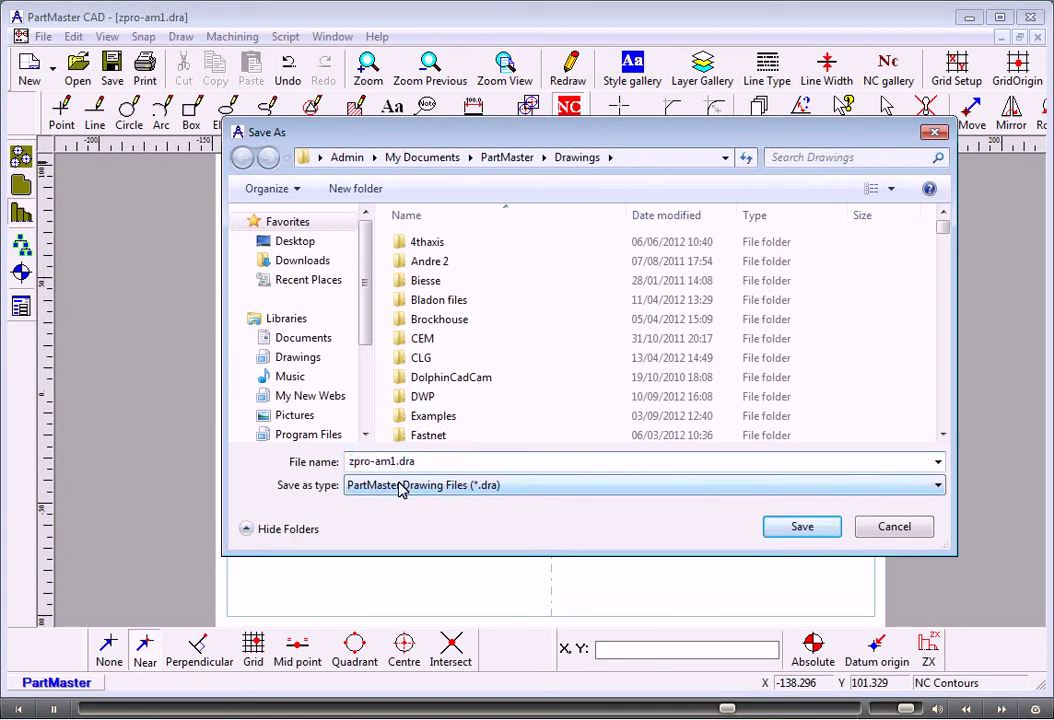
pyautogui.press('BackSpace')
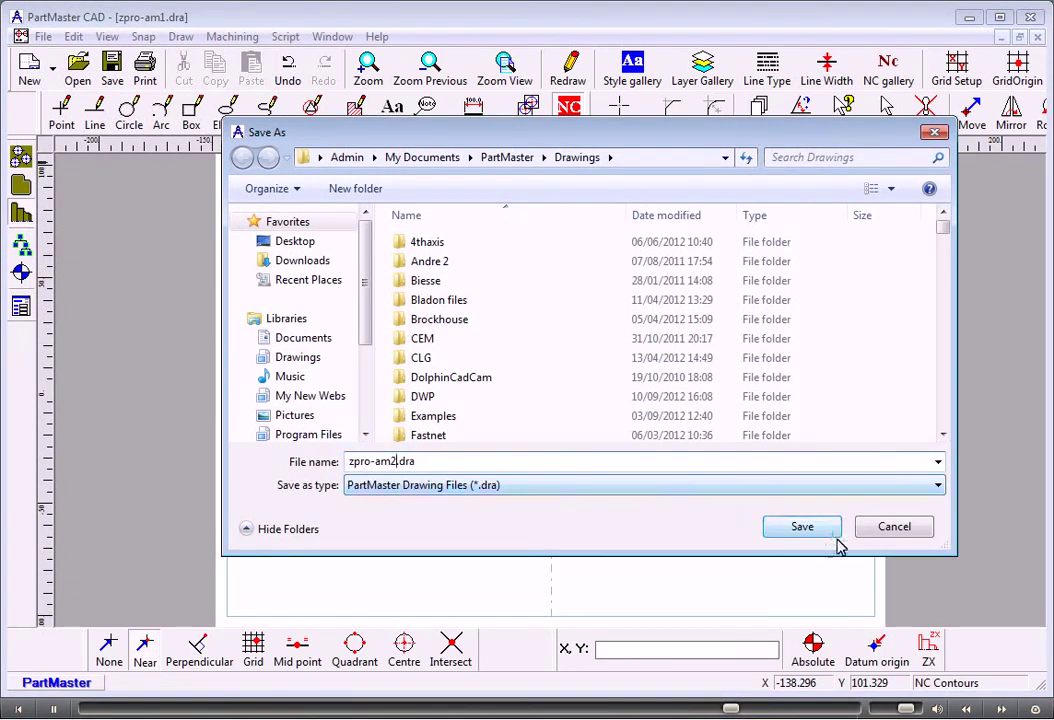
pyautogui.click(804, 530)
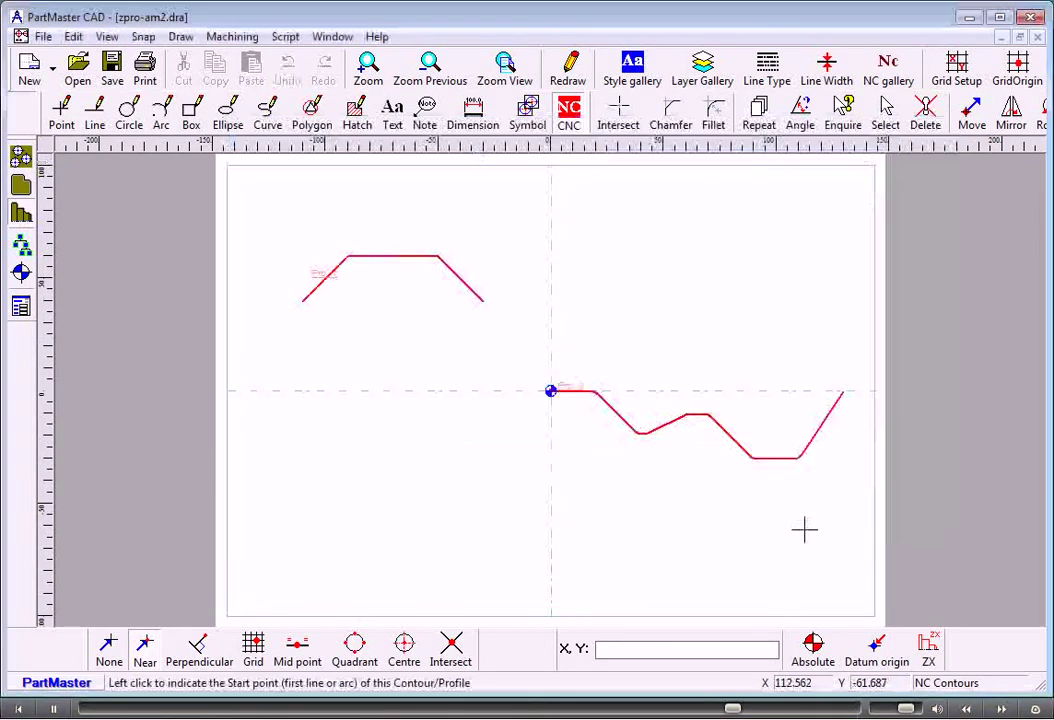
pyautogui.click(240, 36)
# - Open the drawing in the Milling Module, add a 10 mm ball-nosed end mill and select tool 1
pyautogui.click(286, 128)
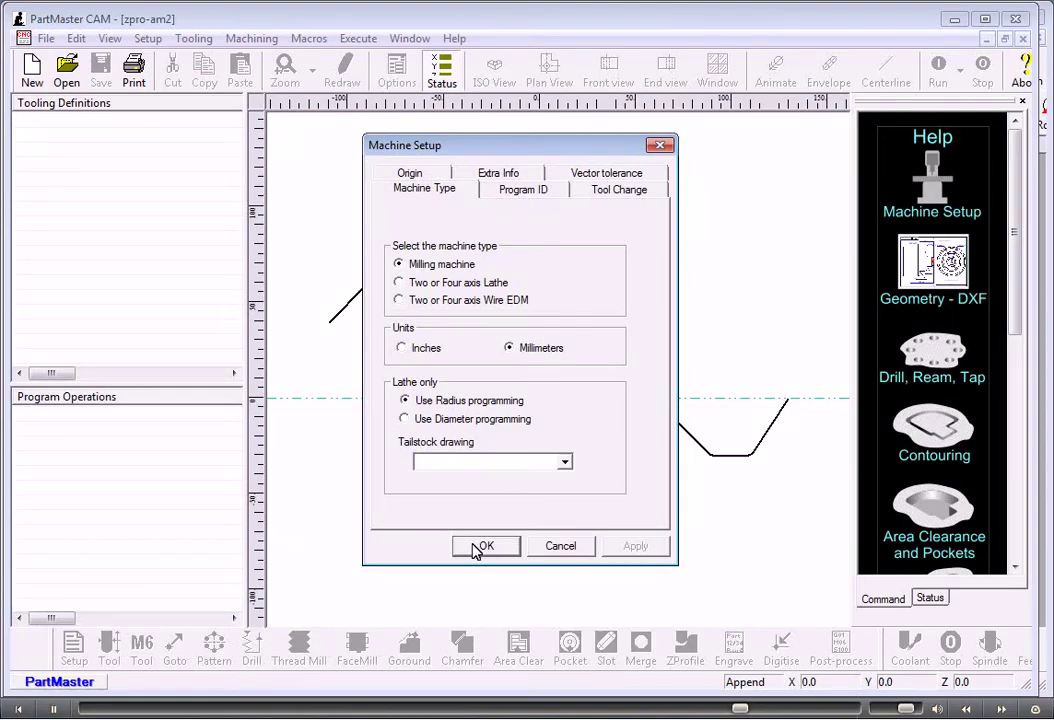
pyautogui.click(476, 549)
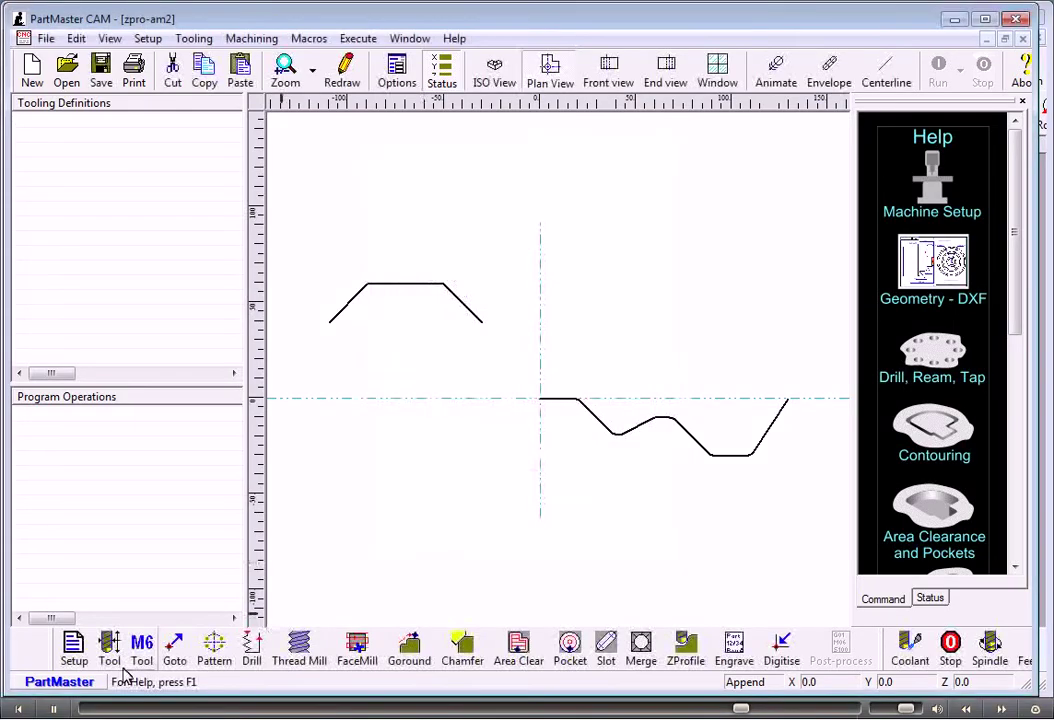
pyautogui.click(109, 648)
pyautogui.click(311, 202)
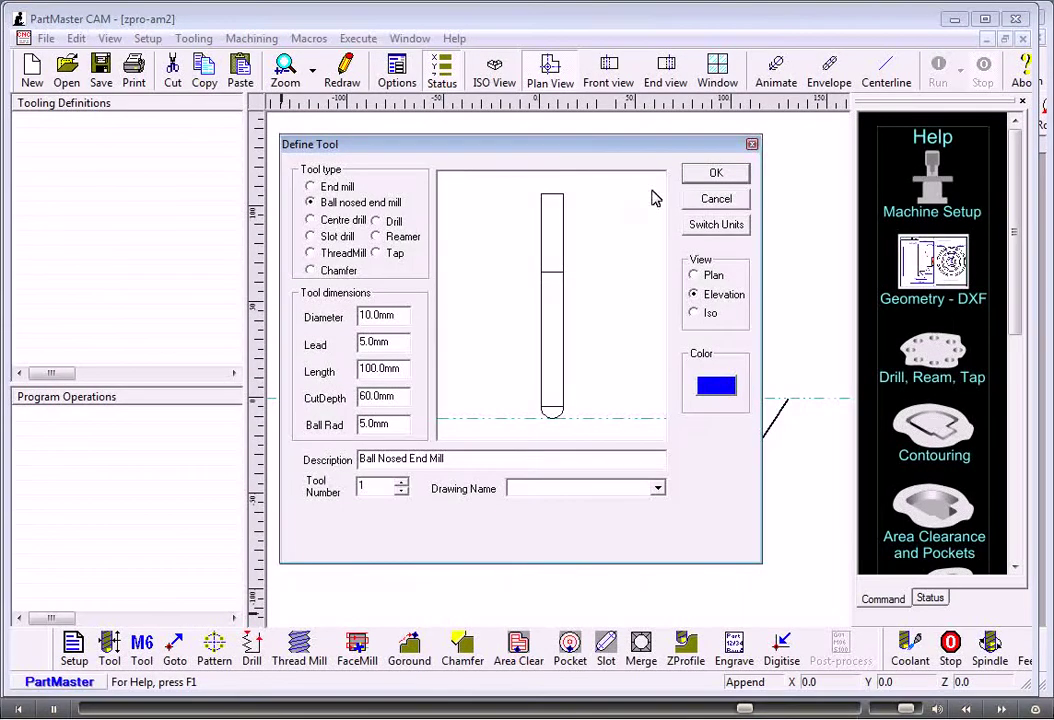
pyautogui.click(708, 174)
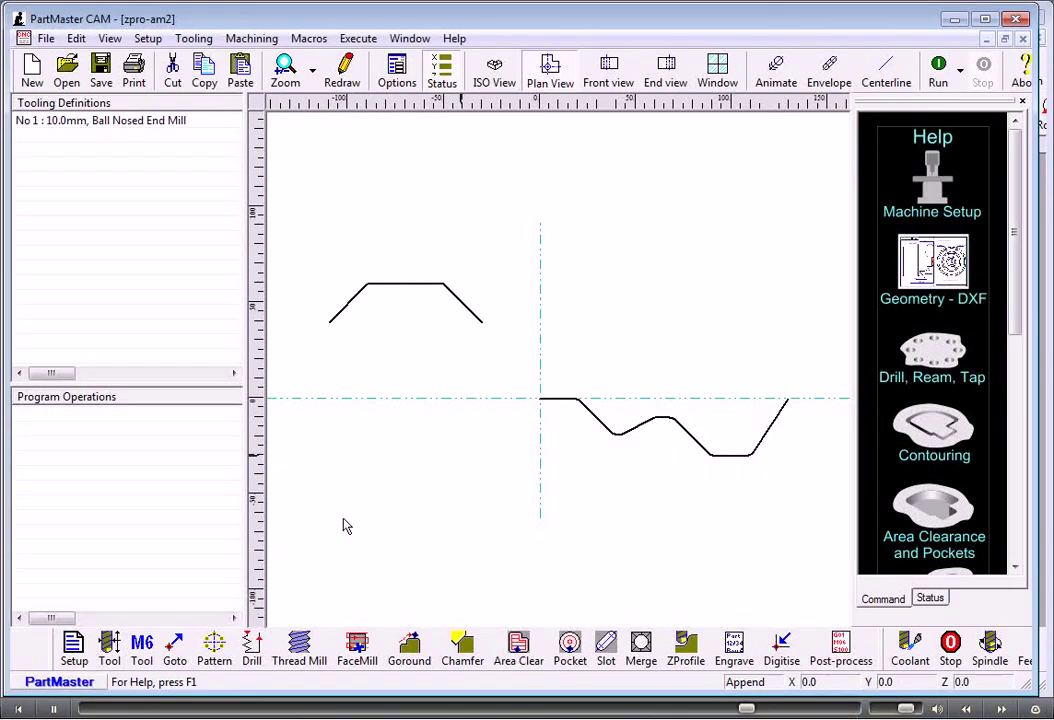
pyautogui.click(142, 646)
pyautogui.click(641, 201)
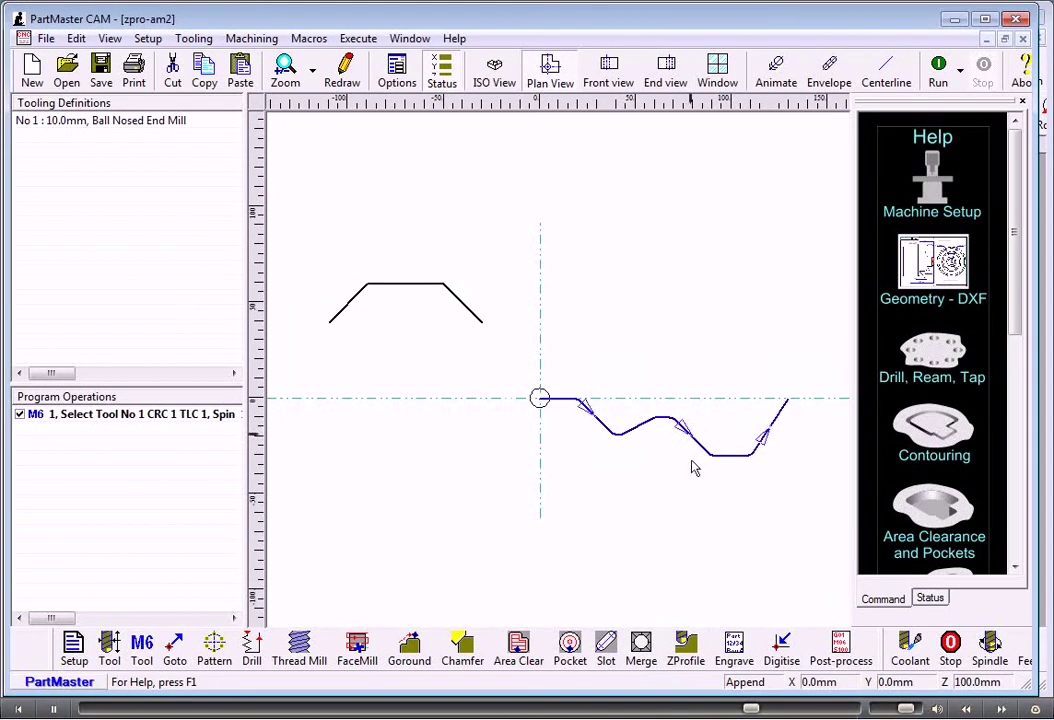
# - Create a ZProfile surface-patch operation from Pro_0 to Pro_1 with vector tolerance .1
pyautogui.click(683, 645)
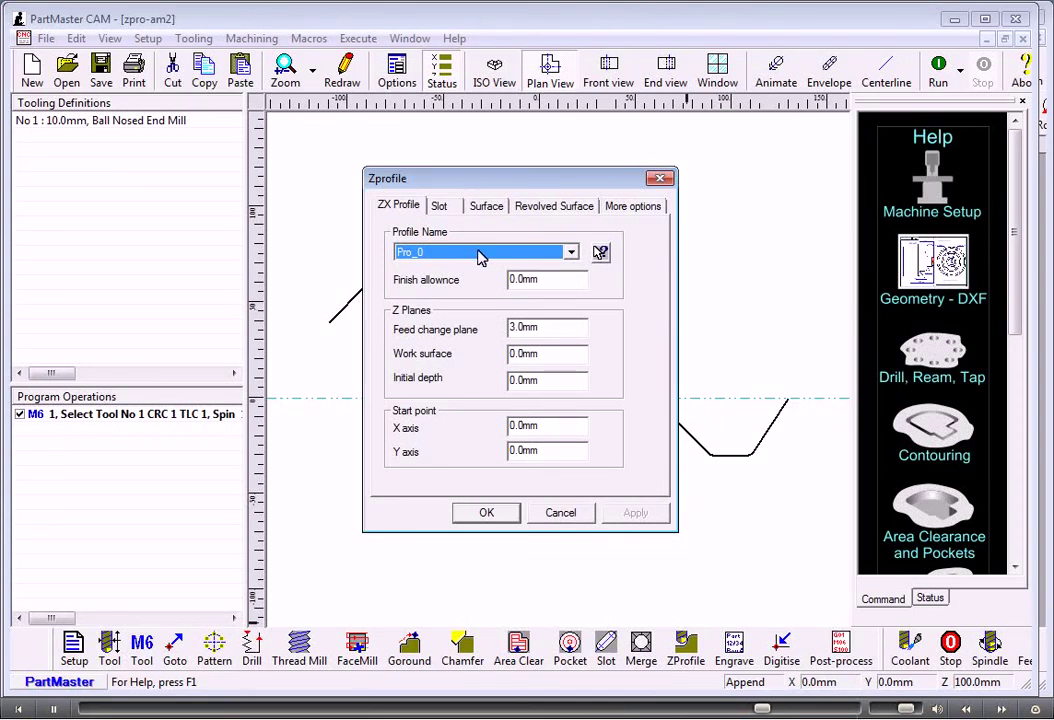
pyautogui.click(490, 207)
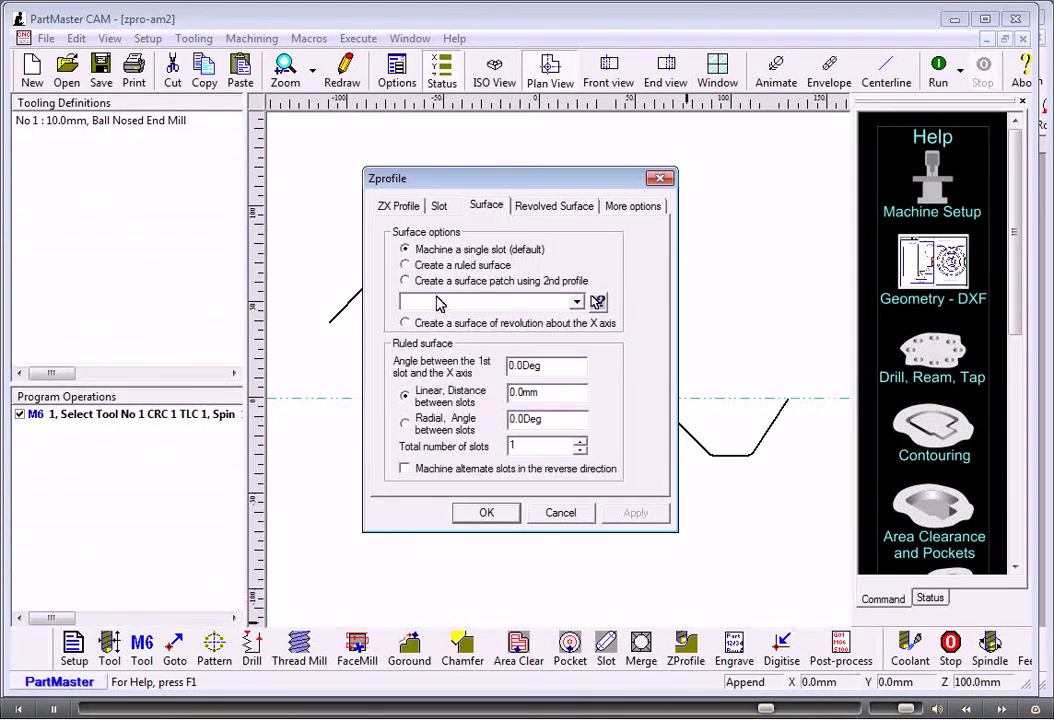
pyautogui.click(576, 301)
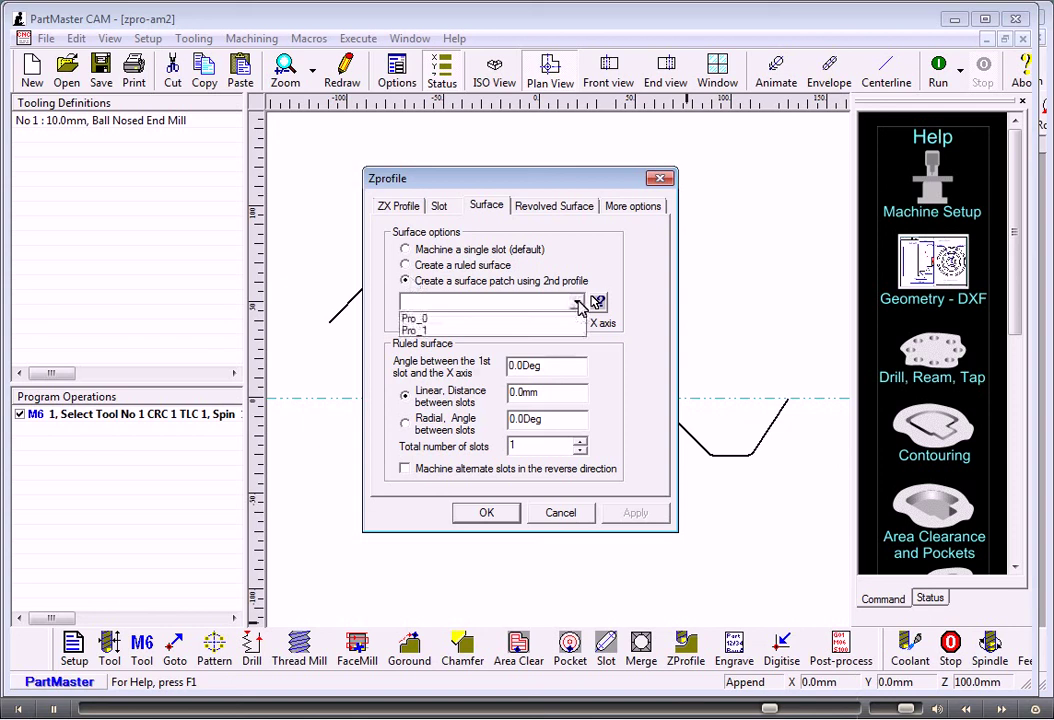
pyautogui.click(443, 331)
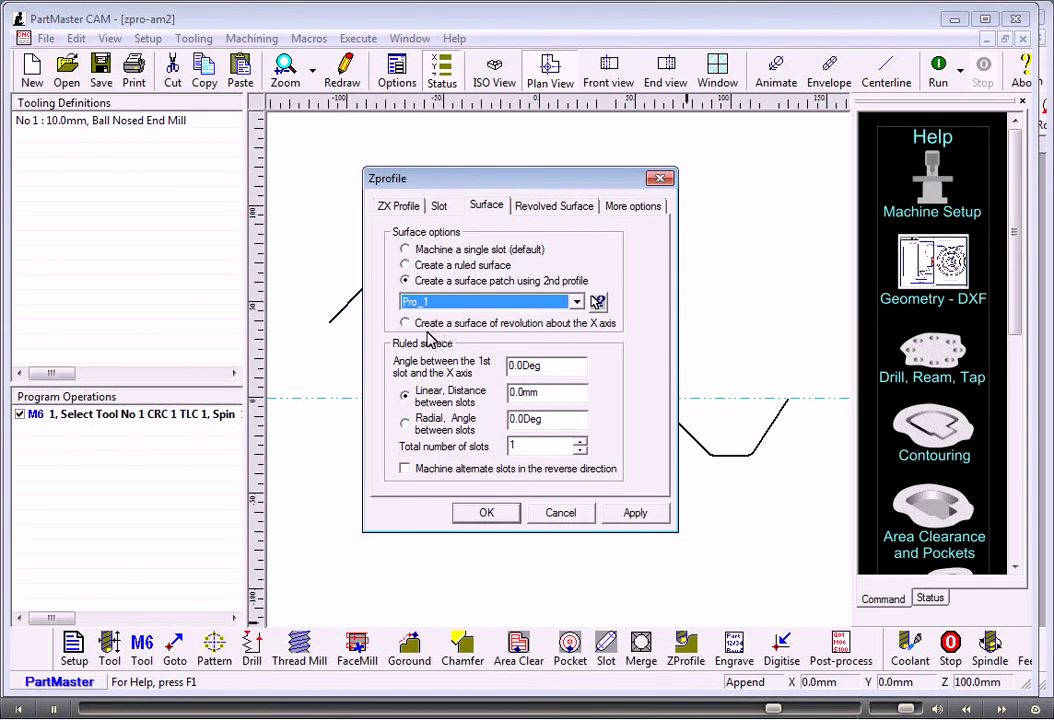
pyautogui.click(436, 207)
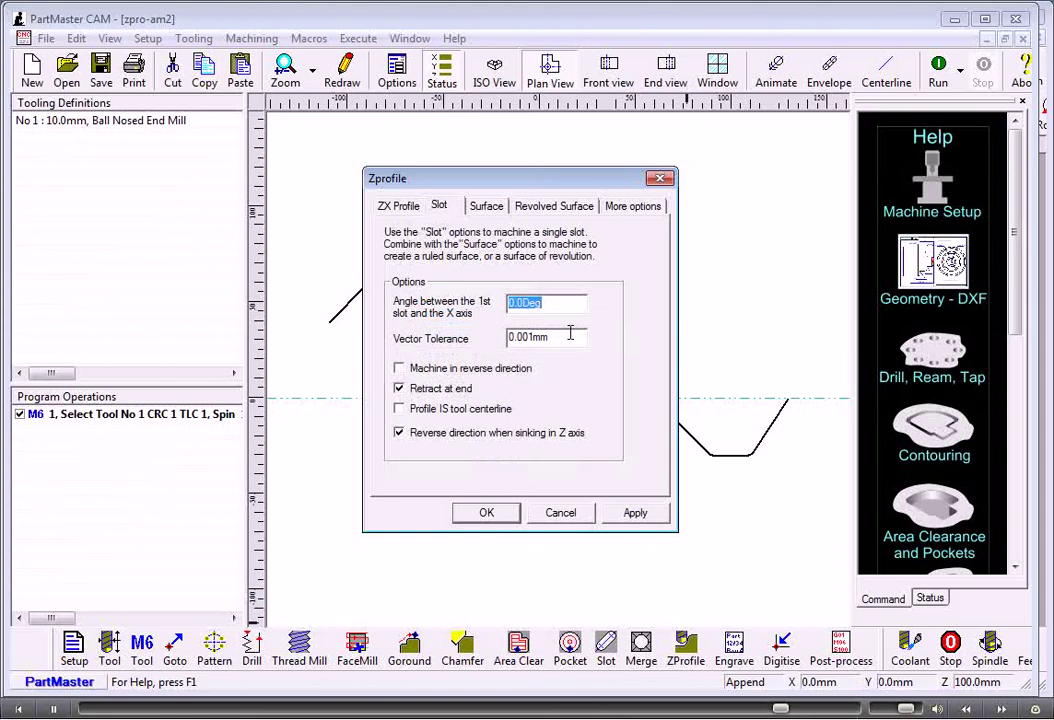
pyautogui.press('Tab')
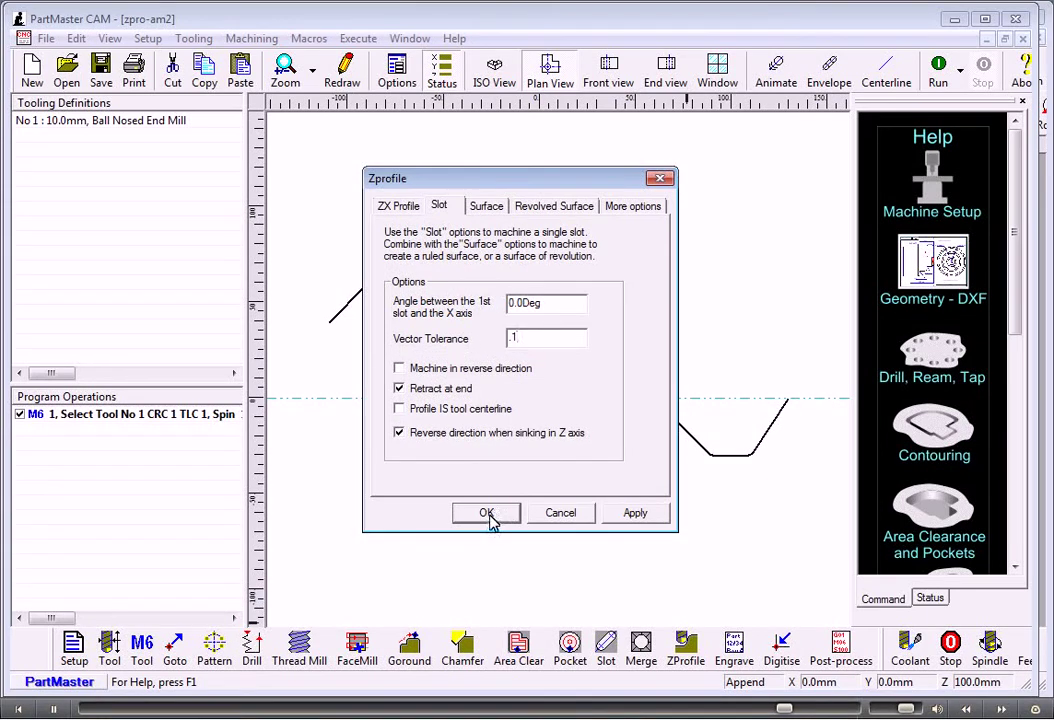
pyautogui.click(488, 515)
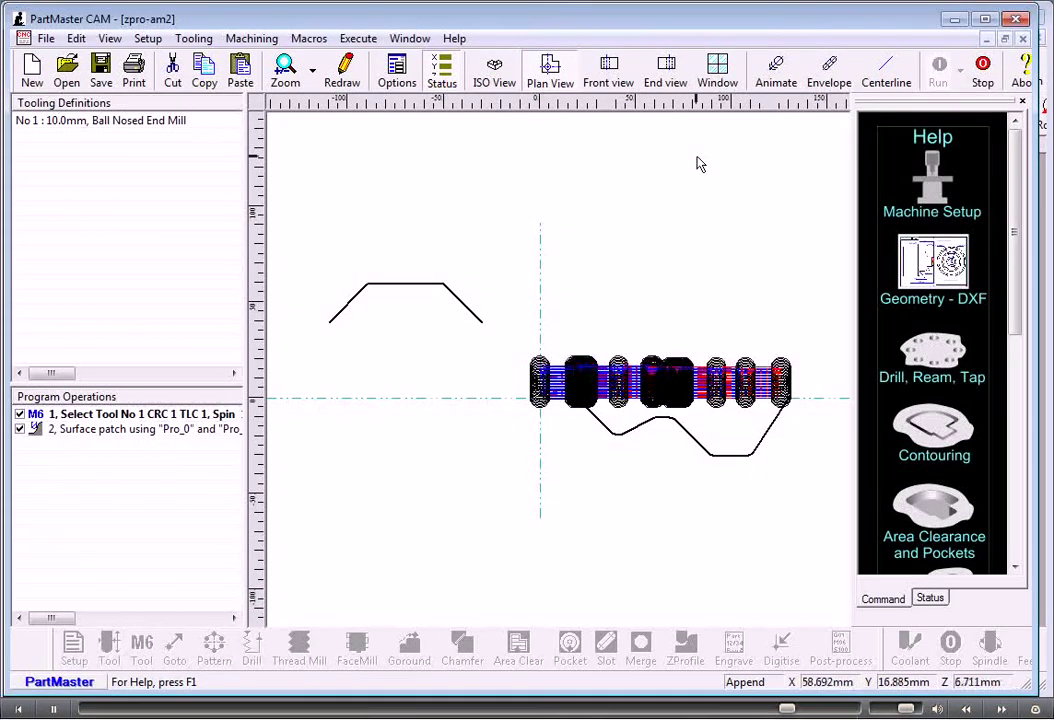
# - Simulate the surface-patch toolpath twice in ISO view, then review operation 2's Zprofile settings
pyautogui.click(493, 80)
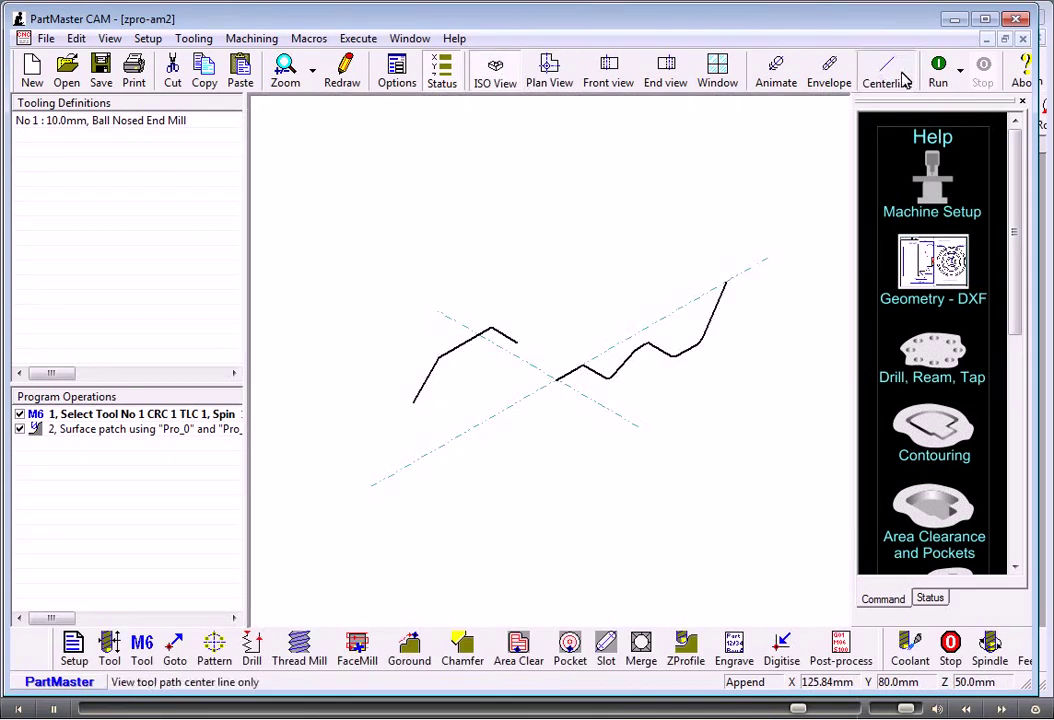
pyautogui.click(938, 72)
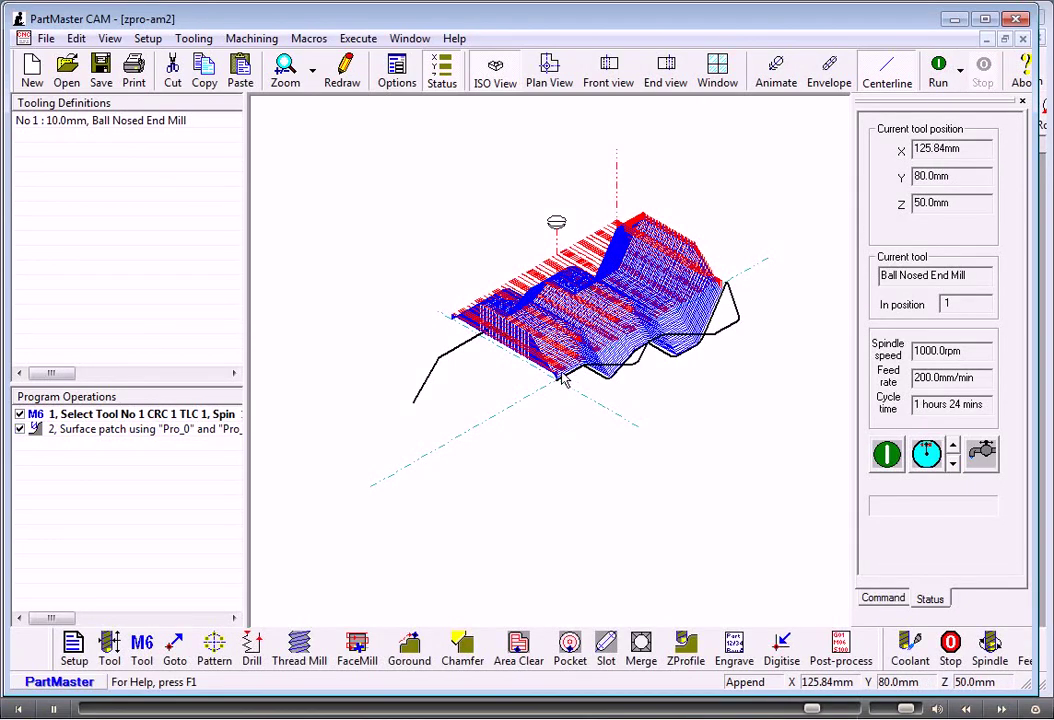
pyautogui.click(940, 72)
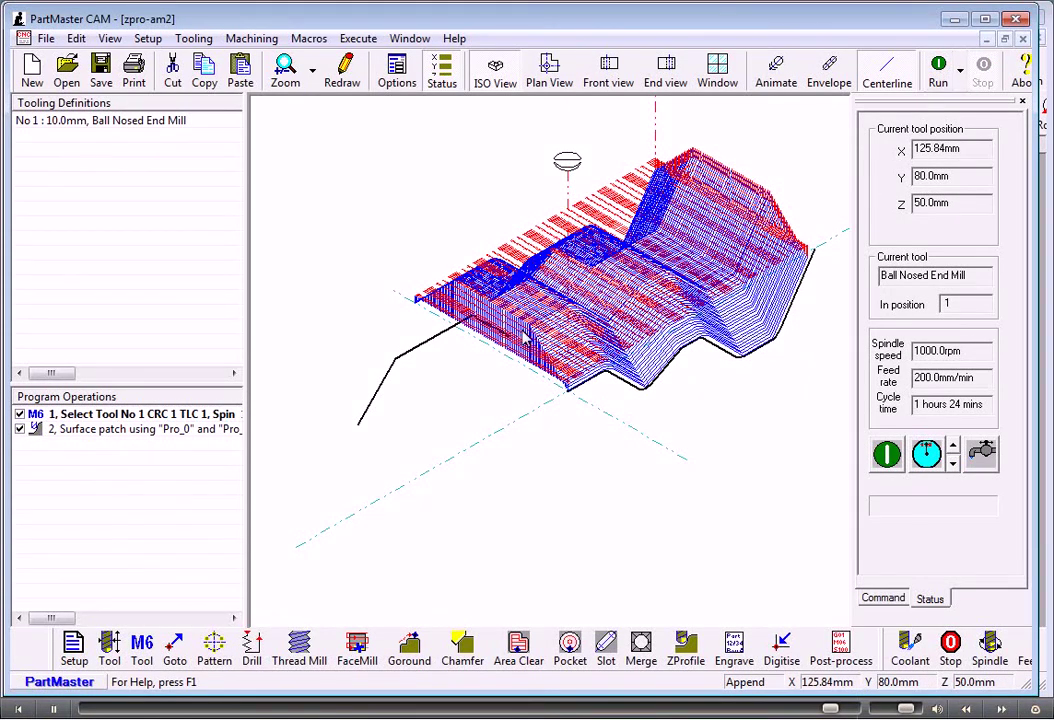
pyautogui.doubleClick(160, 433)
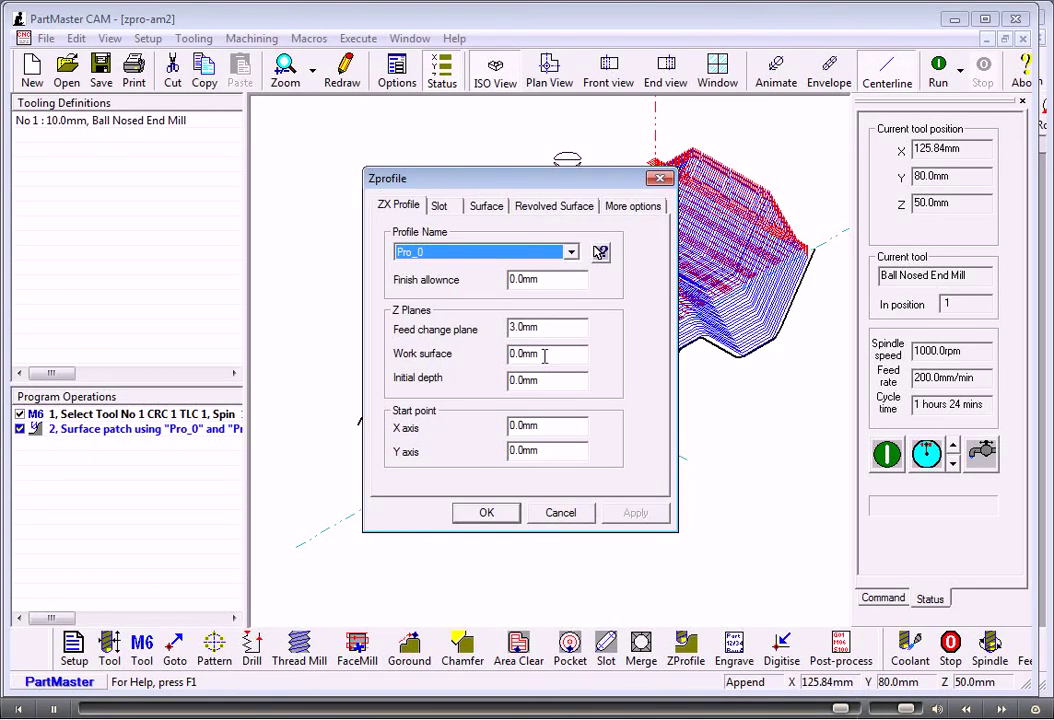
pyautogui.click(478, 517)
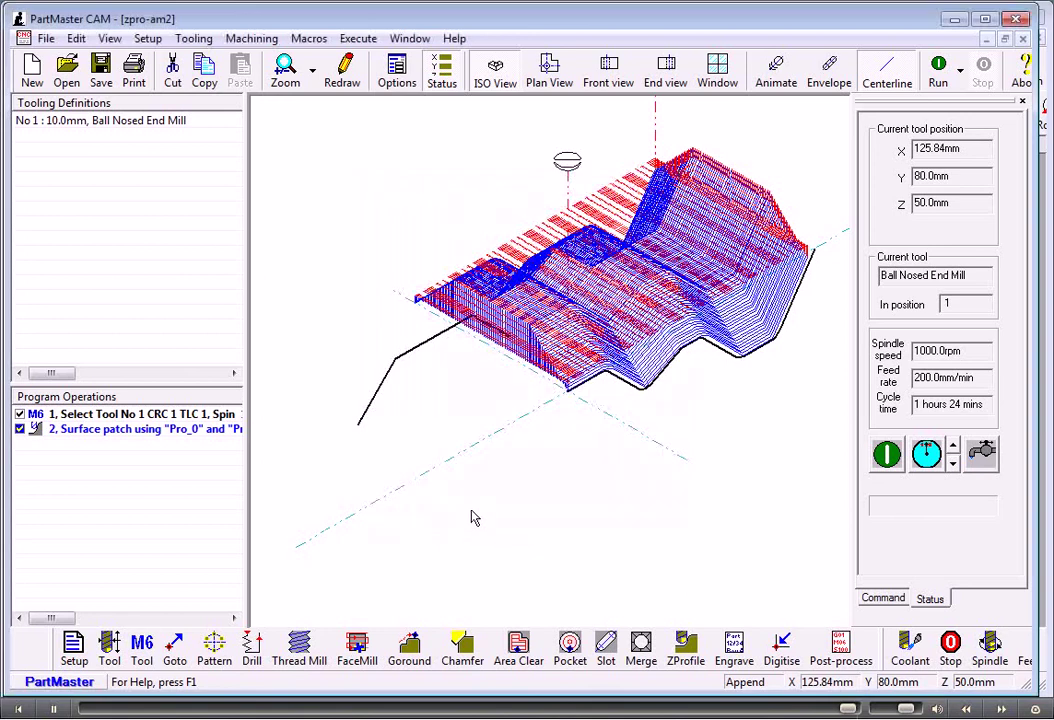